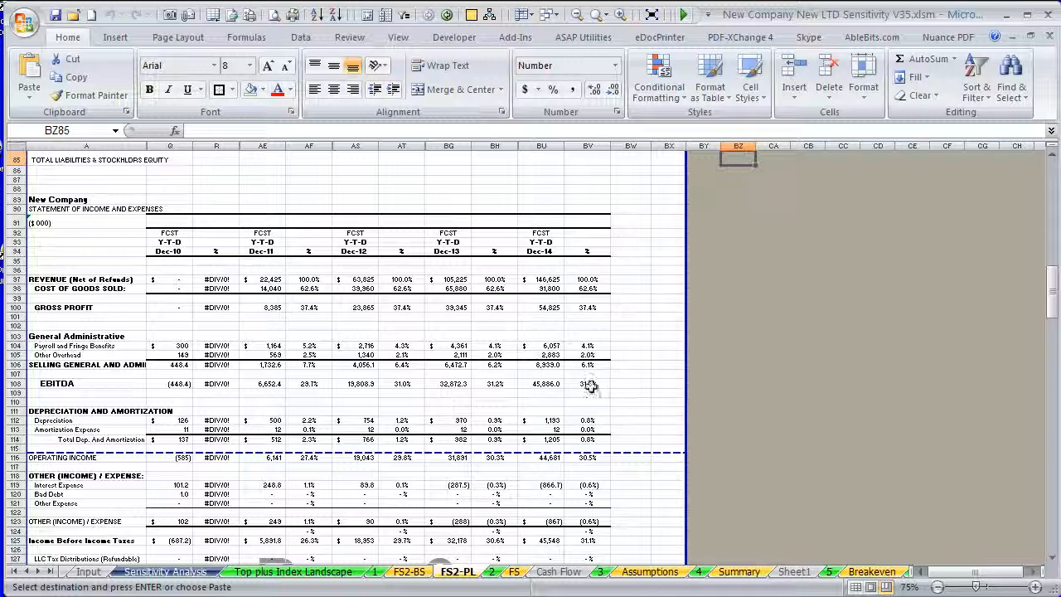
Step: Open the Assumptions sheet and inspect the financed percentage for Leasehold Improvements under Fixed Assets
click(650, 571)
click(354, 358)
click(346, 389)
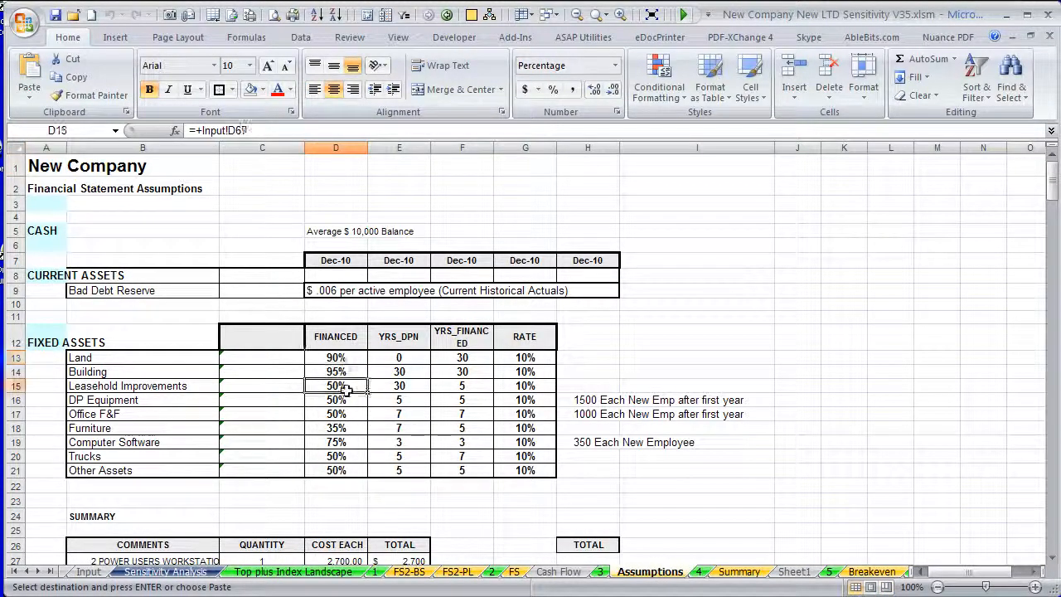
Step: Open the Summary sheet and review the balance sheet summary, ending on the Year 1 heading in B3
click(738, 571)
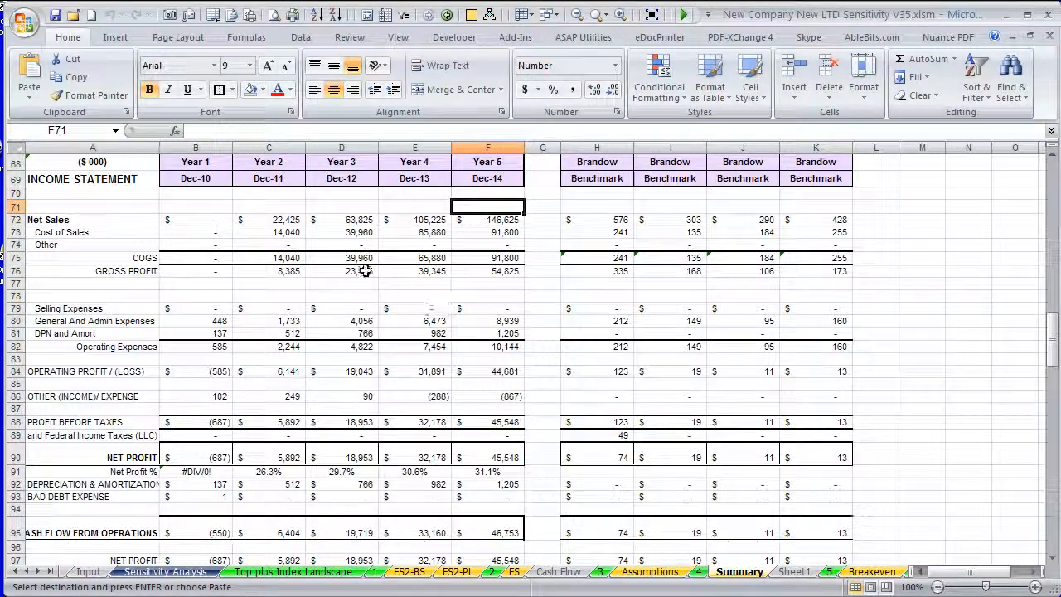
scroll(365, 270, down, 2)
scroll(365, 270, up, 11)
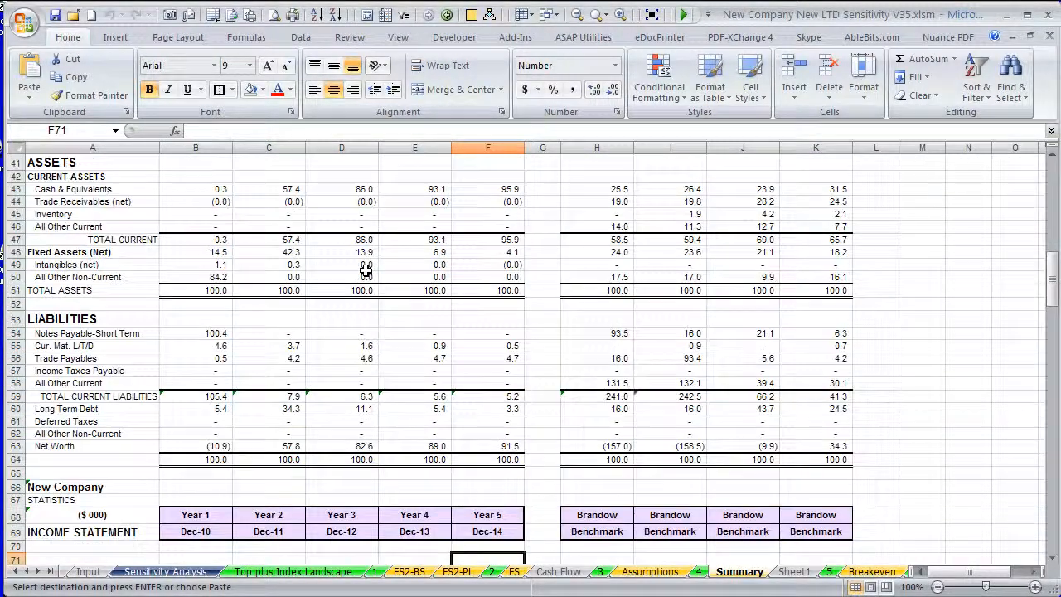
scroll(366, 270, up, 13)
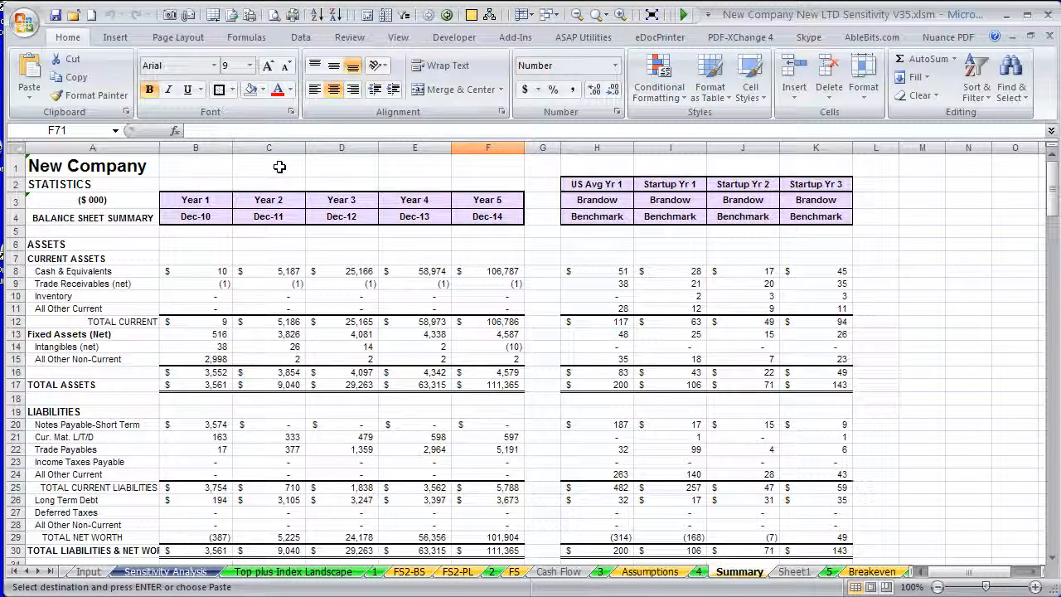
scroll(208, 303, down, 1)
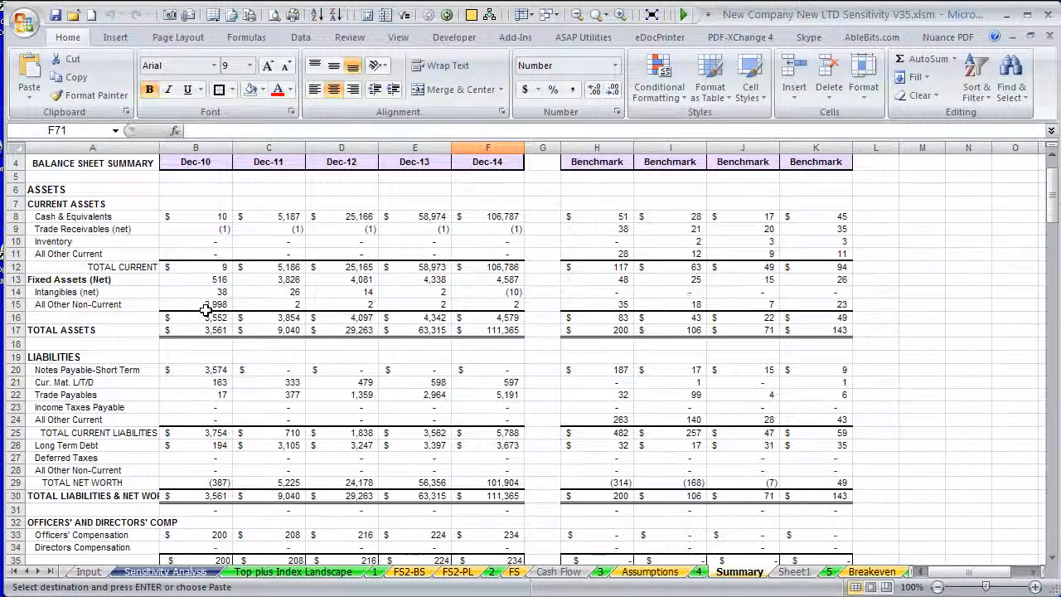
scroll(218, 273, up, 1)
click(190, 205)
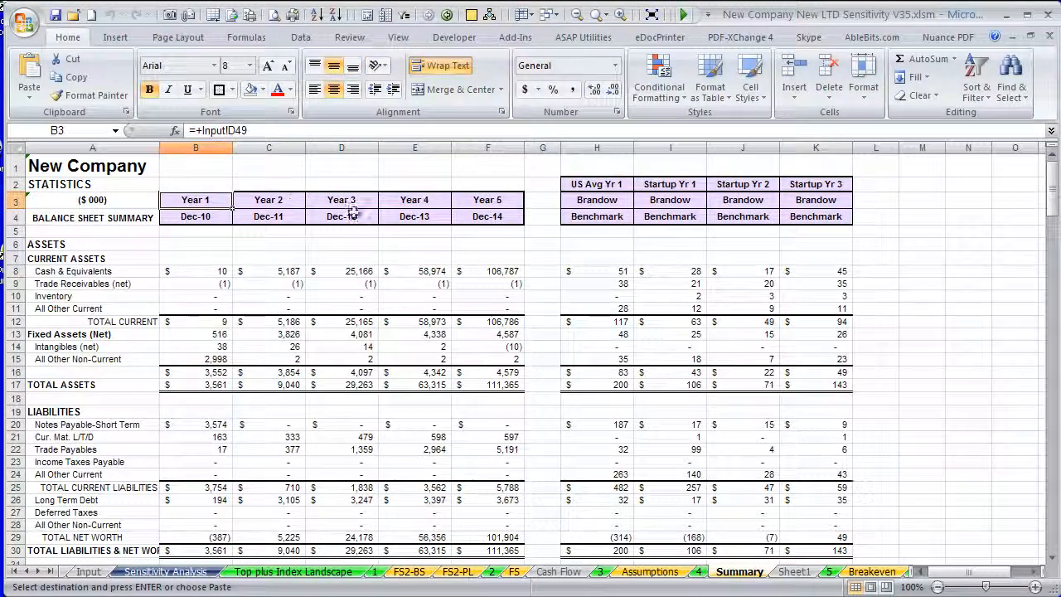
Step: Review the Summary sheet's percentage balance sheet, income statement, client volume, headcount and financial ratio sections
scroll(316, 304, down, 9)
scroll(315, 304, down, 7)
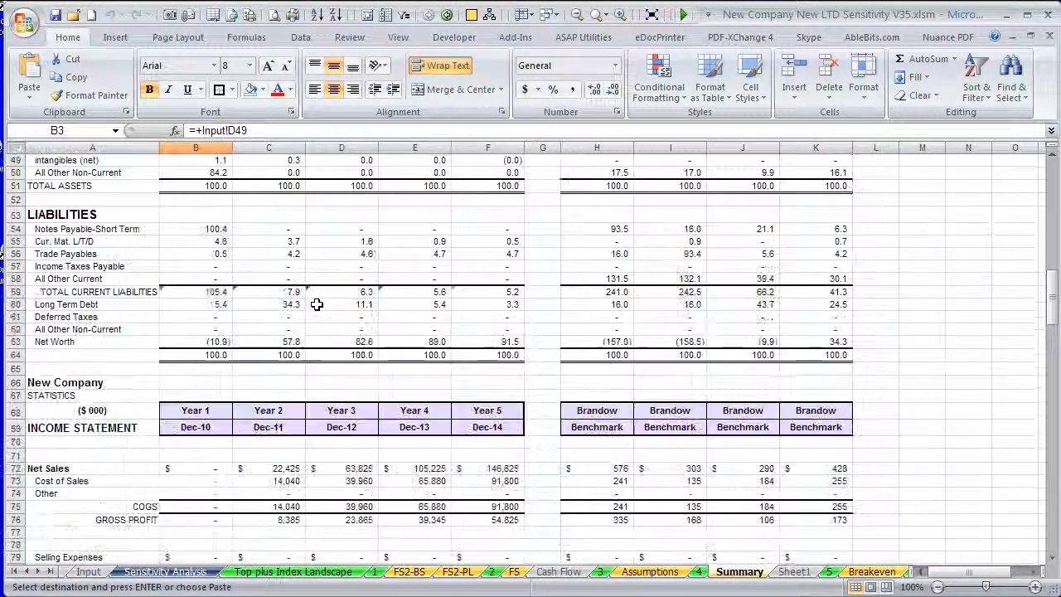
scroll(322, 294, up, 3)
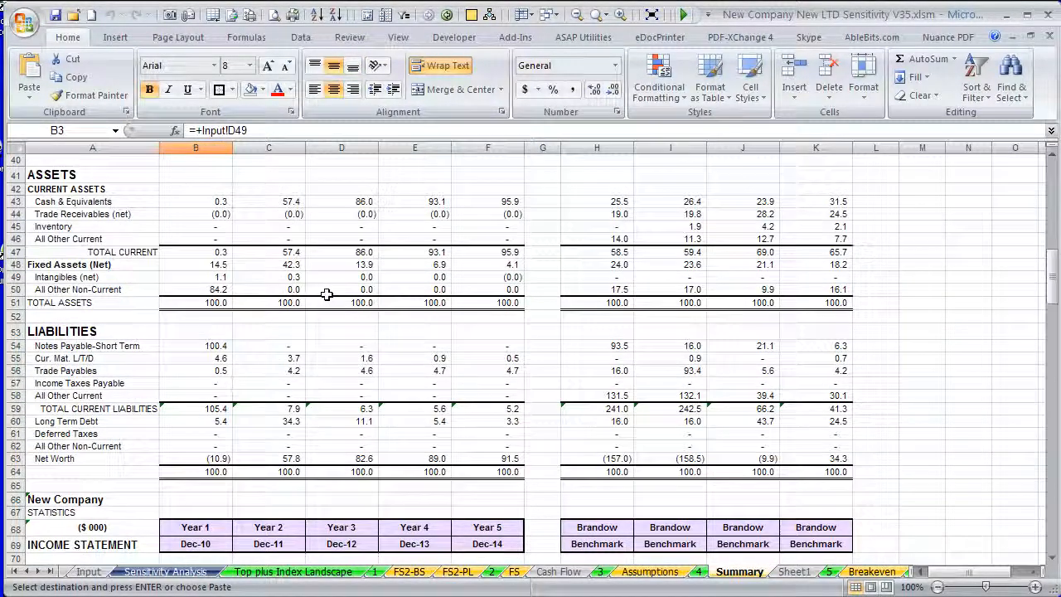
click(340, 292)
scroll(343, 295, down, 6)
scroll(343, 296, down, 20)
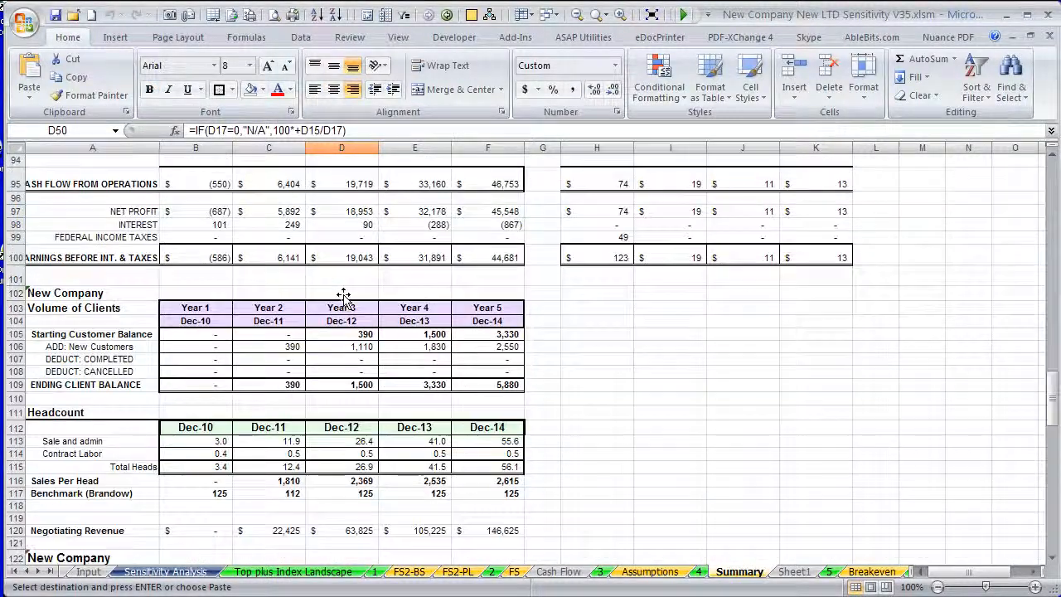
scroll(343, 300, down, 1)
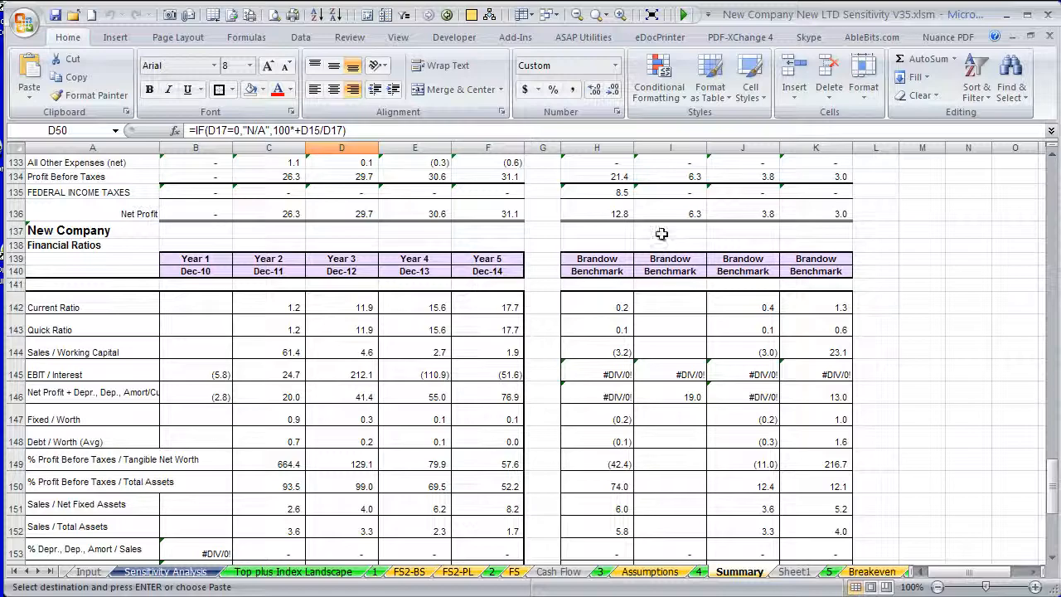
Step: Inspect the first benchmark column's Net Profit percentage in H136 and return to the beginning of the Summary sheet
click(620, 215)
scroll(626, 216, up, 19)
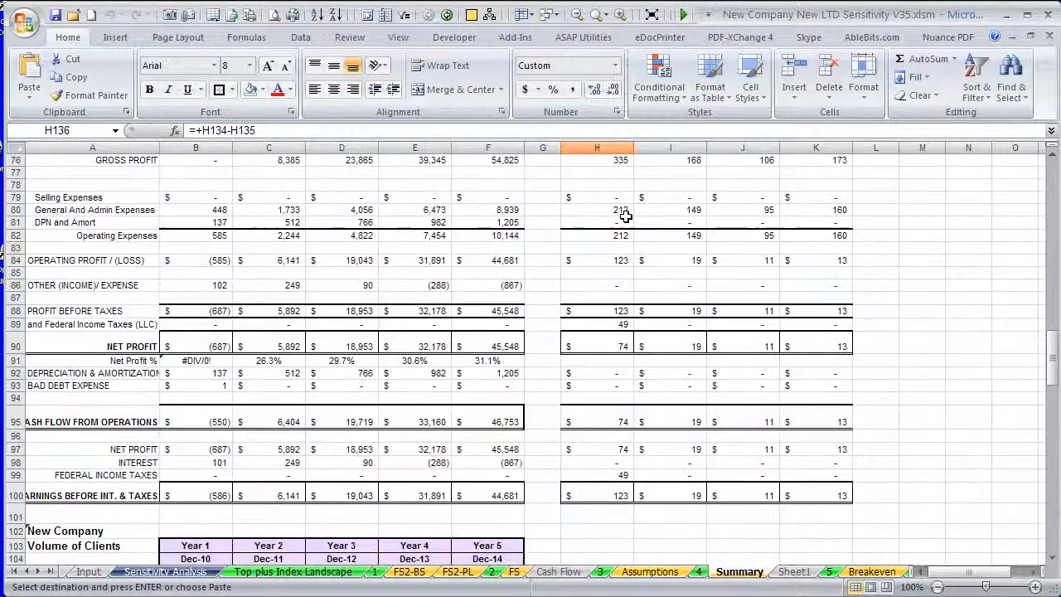
scroll(626, 216, up, 20)
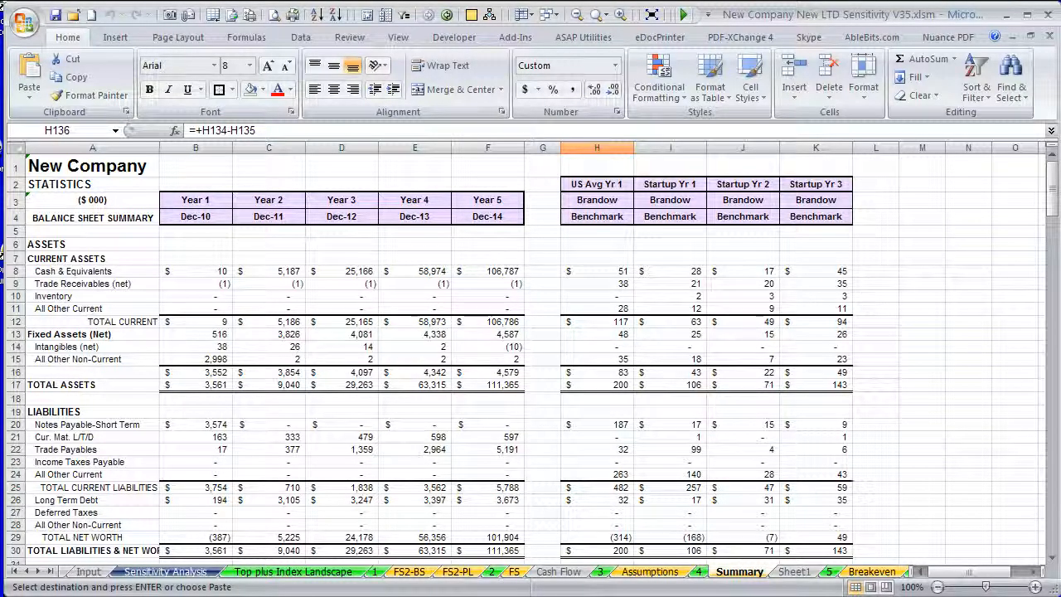
Step: Open the Breakeven sheet and examine its cost breakdown and the Monthly Sales to Breakeven figure
click(872, 572)
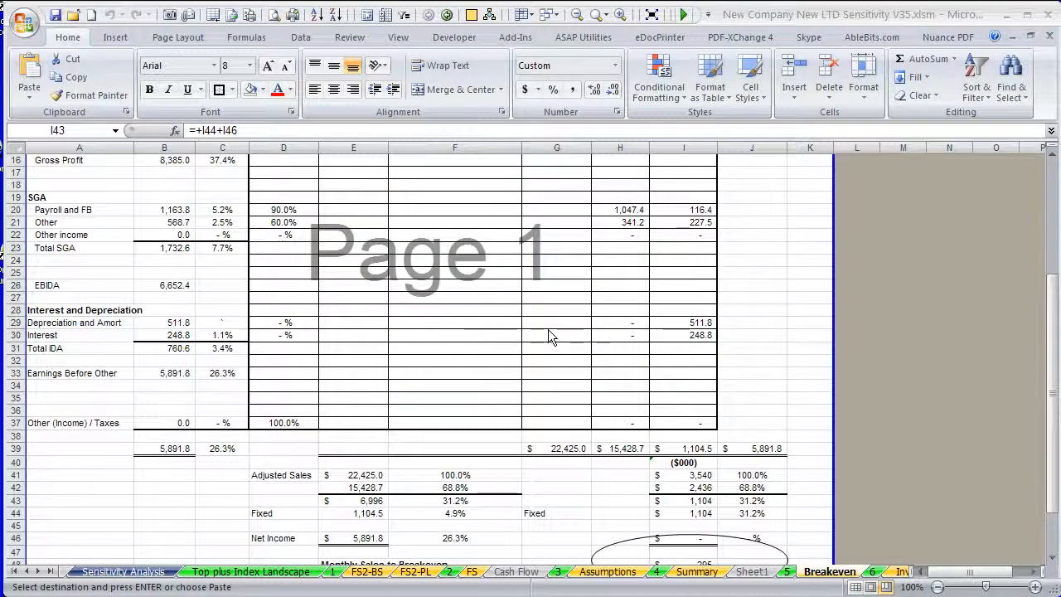
scroll(300, 310, up, 5)
scroll(217, 320, down, 7)
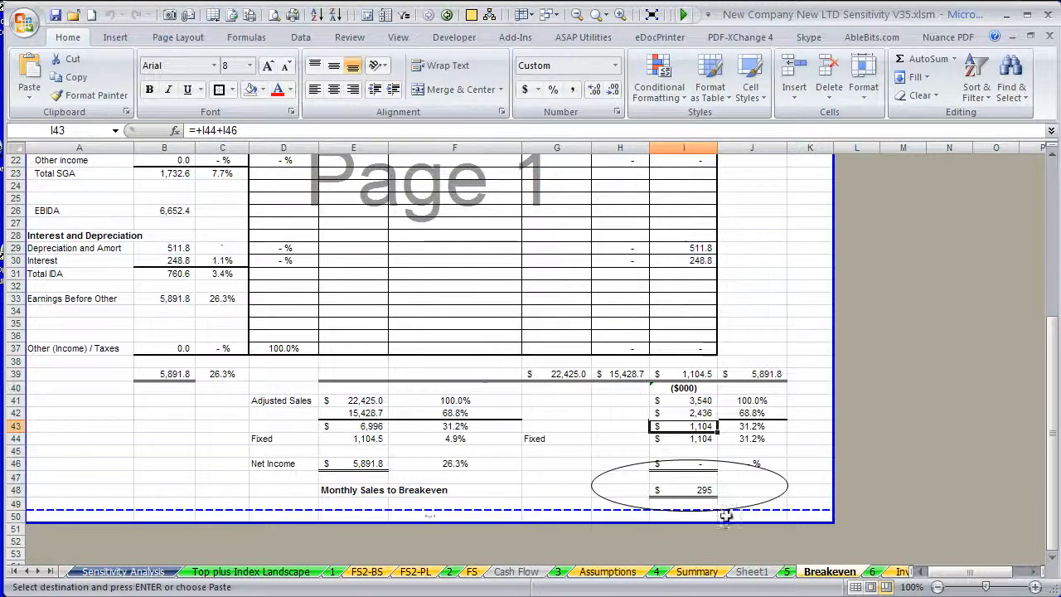
Step: Open the Investment Analysis sheet, check the Sub-Debt repayments and the Dec-14 sale price formula, and return to the Loans label
click(901, 571)
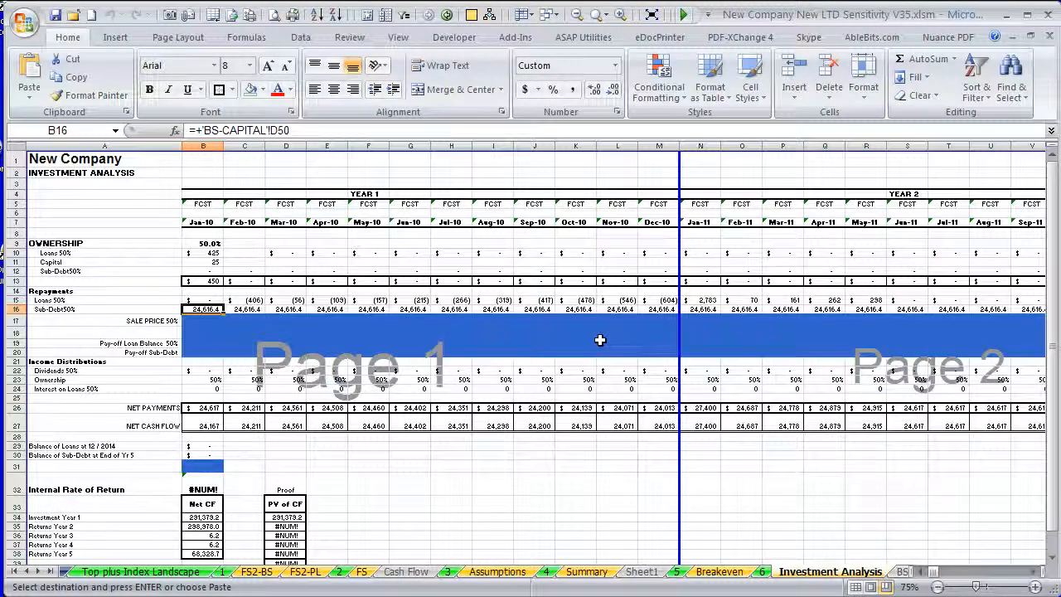
click(518, 309)
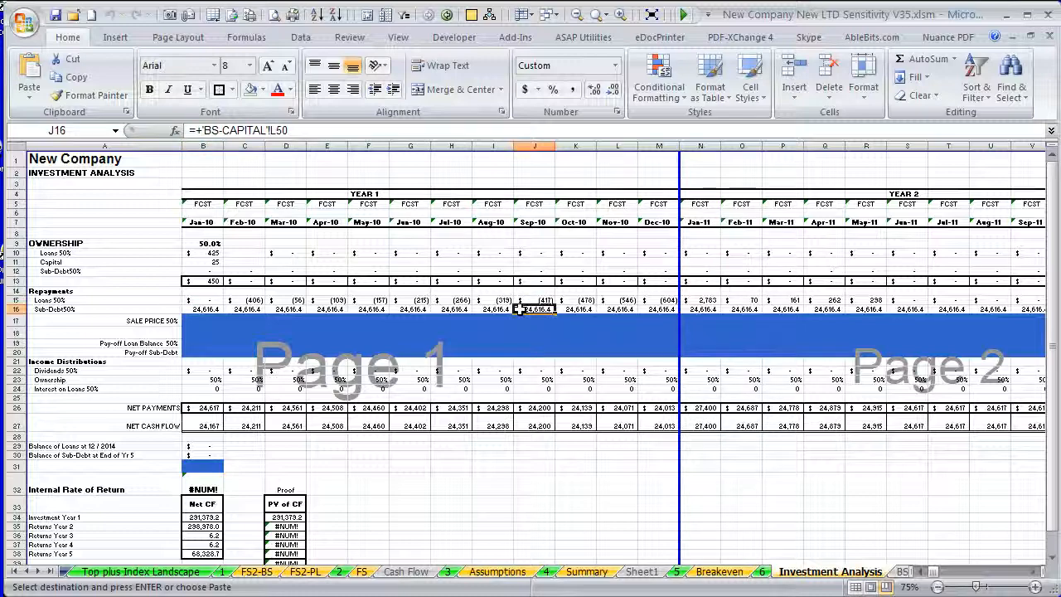
key(ctrl+Right)
key(Down)
key(Left)
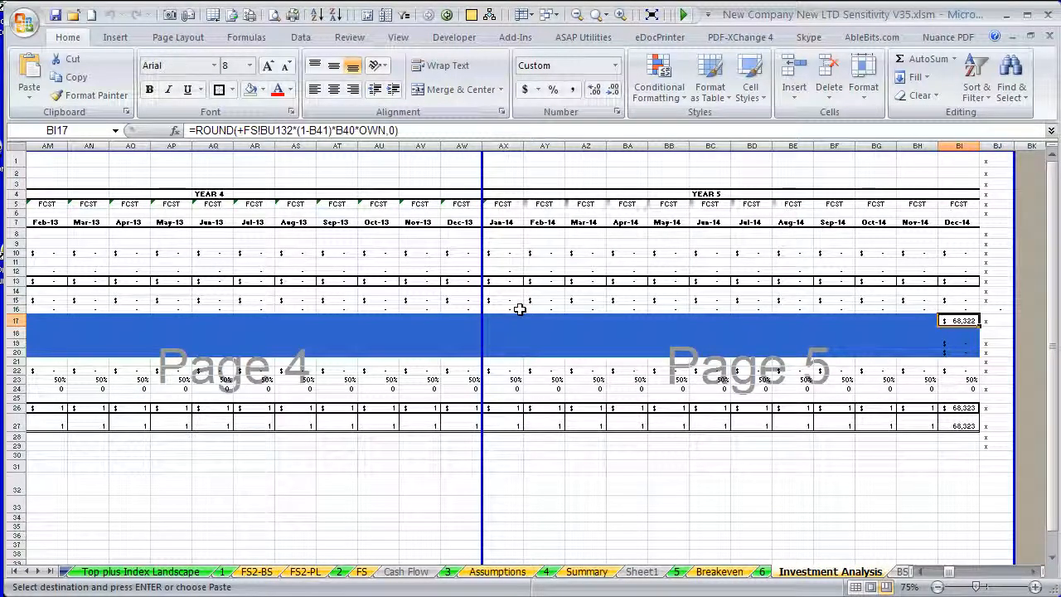
key(Up)
key(Up)
key(Home)
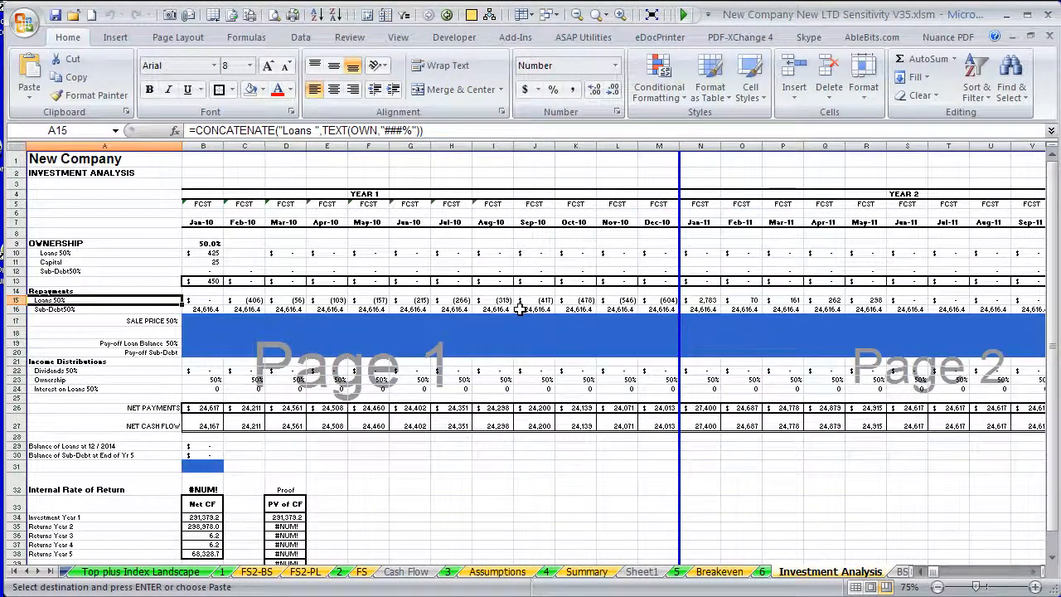
Step: Examine the Internal Rate of Return section and its PV of CF proof column on the Investment Analysis sheet
scroll(430, 491, down, 2)
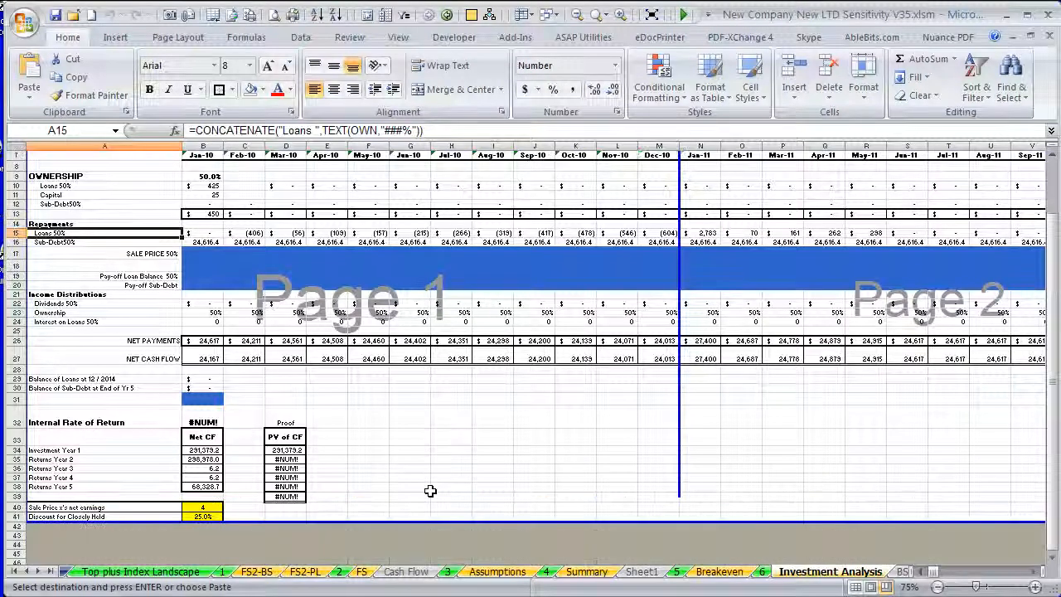
click(285, 436)
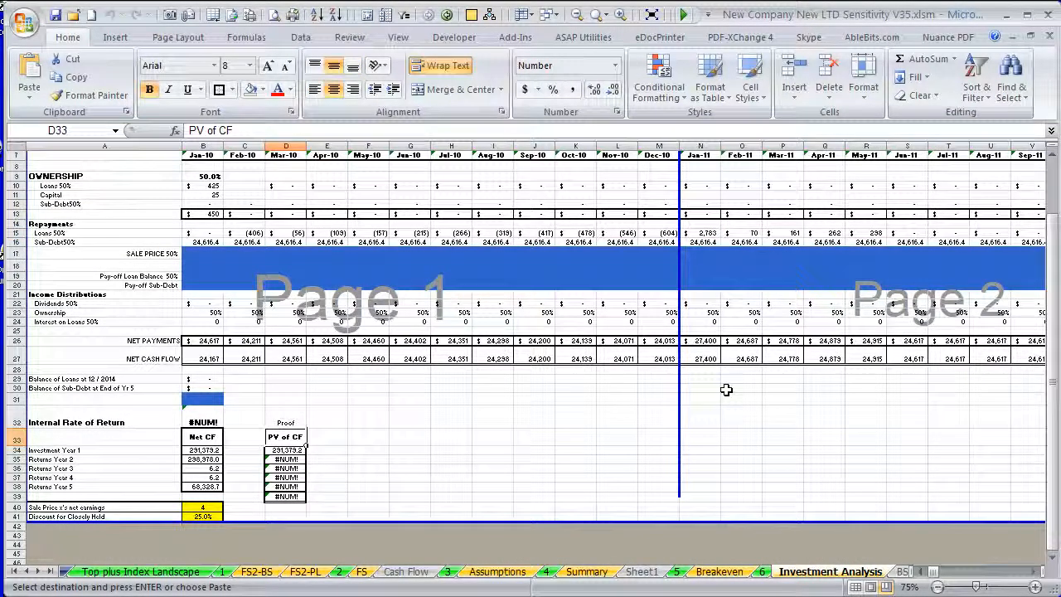
scroll(333, 444, up, 2)
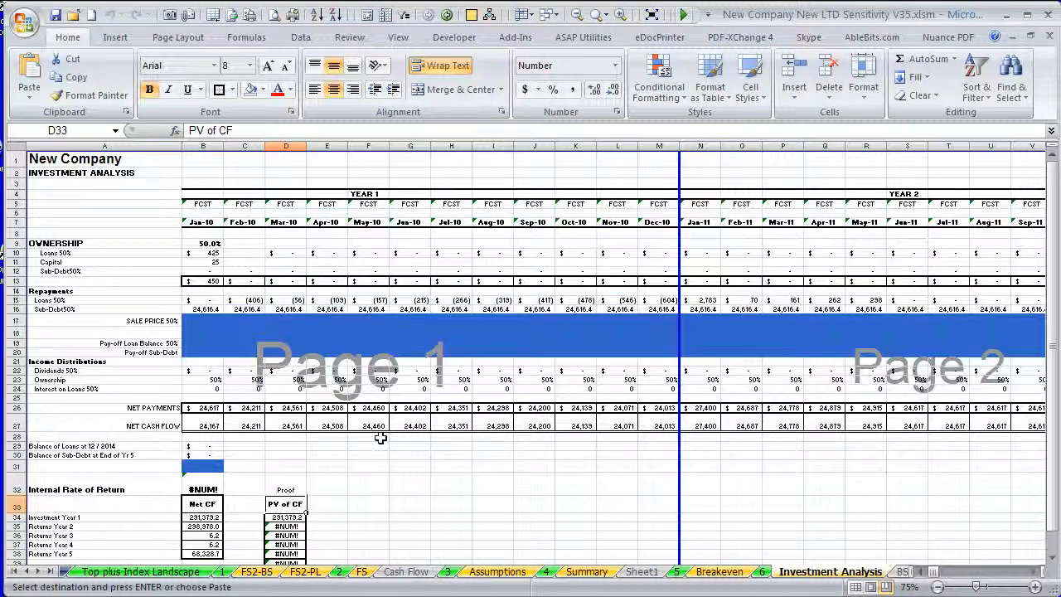
Step: Open the BS-CA sheet and review the current assets summary and the Account Receivable schedule
key(ctrl+Page_Down)
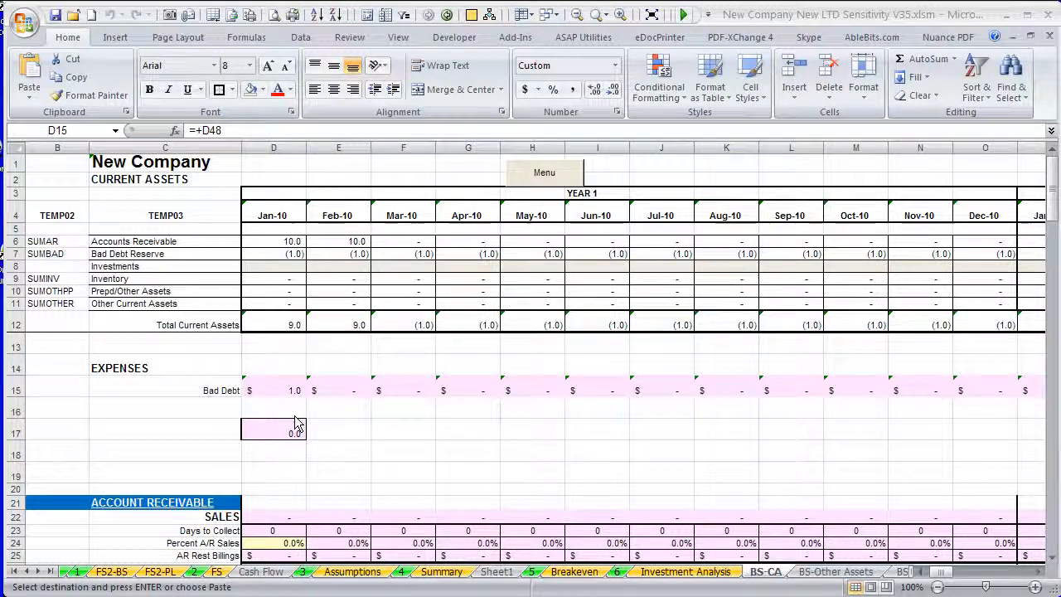
click(332, 429)
scroll(456, 444, down, 5)
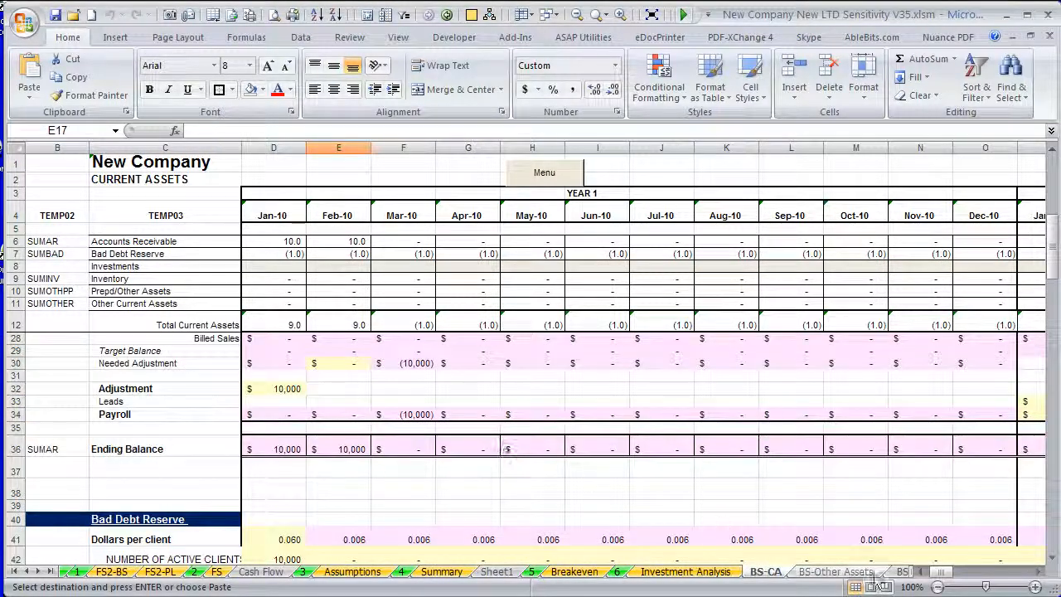
click(825, 572)
click(775, 573)
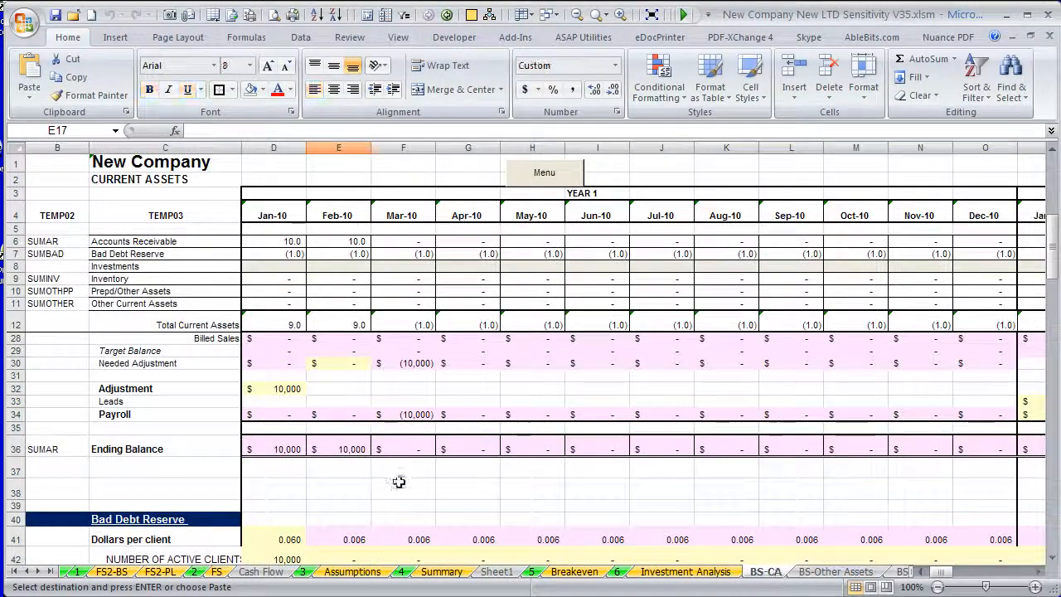
Step: Review the remaining BS-CA schedules from Bad Debt Reserve and Inventory through Deferred Portfolio Costs
scroll(348, 452, down, 4)
scroll(322, 454, down, 15)
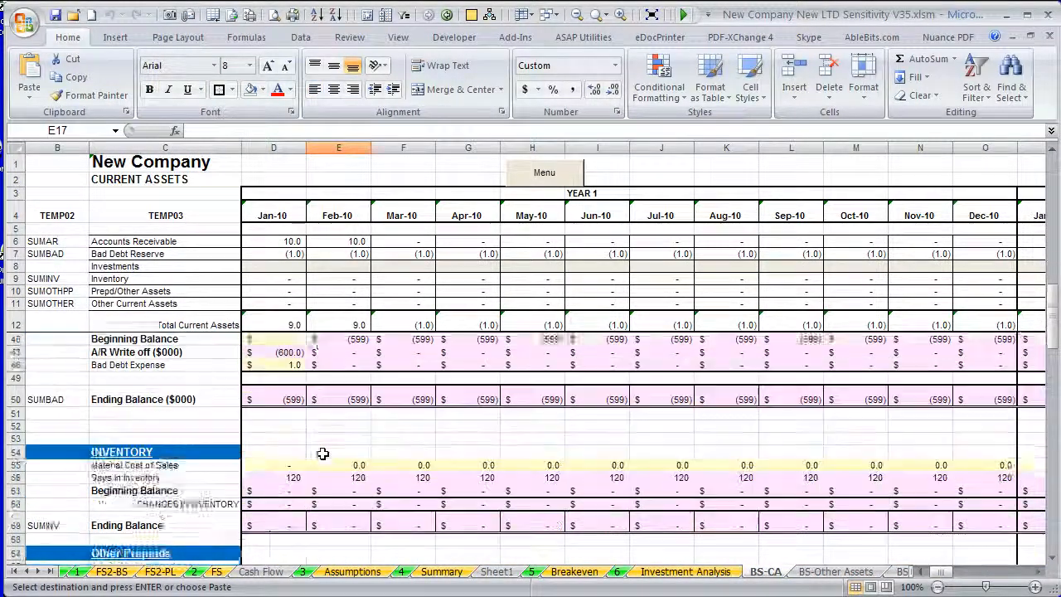
scroll(323, 453, down, 4)
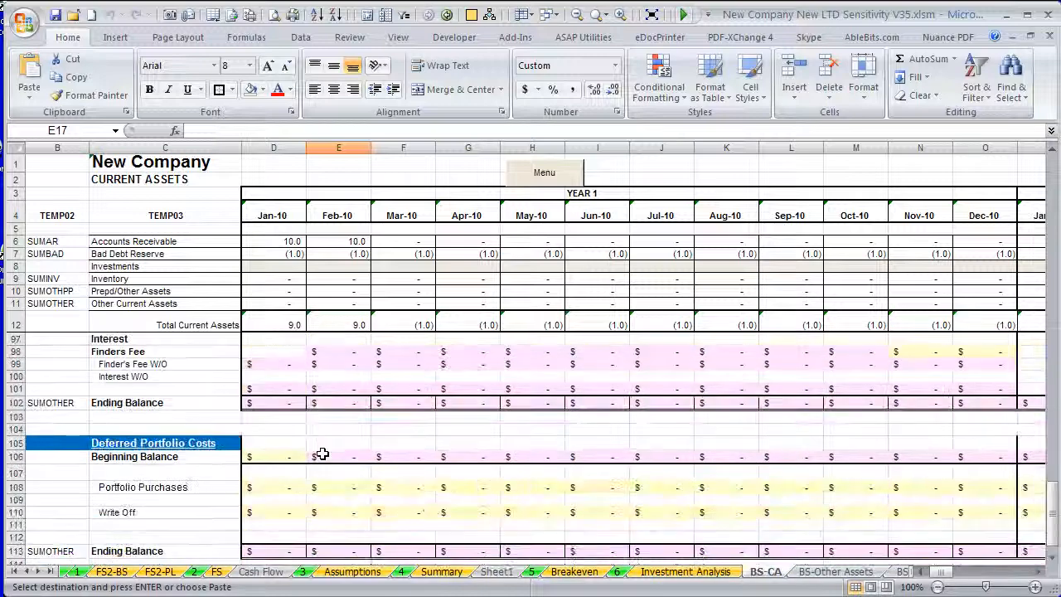
scroll(128, 440, down, 4)
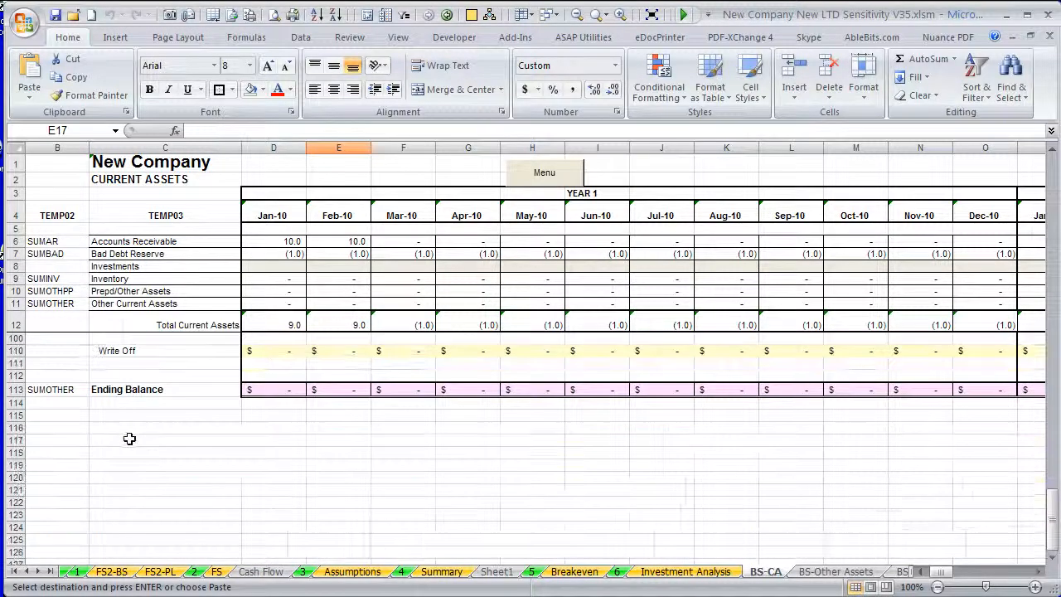
Step: Go back through the Property Taxes and Workers Comp schedules and inspect the Jan-10 Accounts Receivable formula in D6
scroll(154, 432, up, 3)
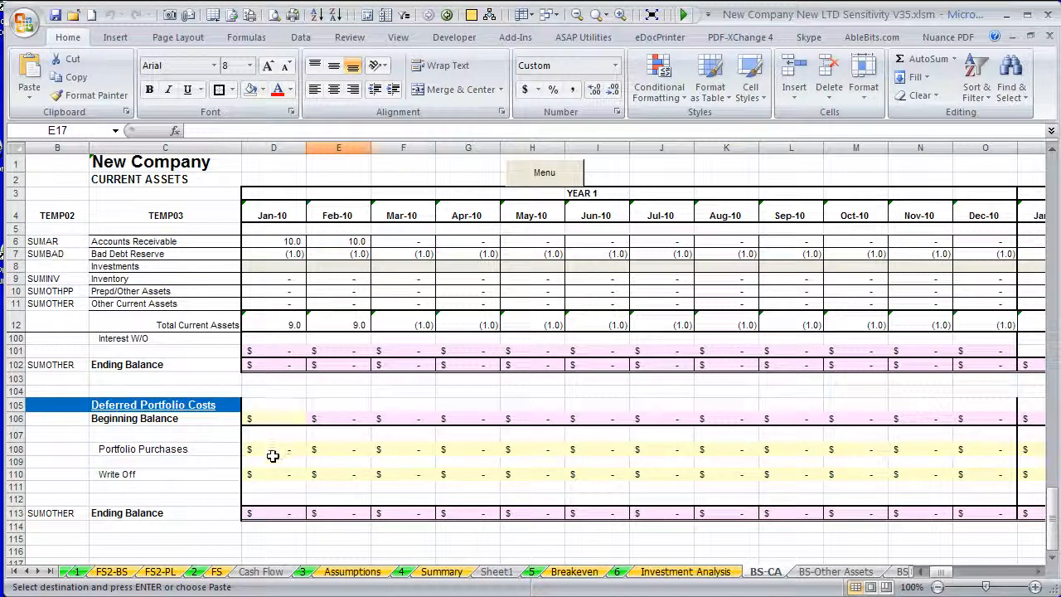
scroll(272, 456, up, 10)
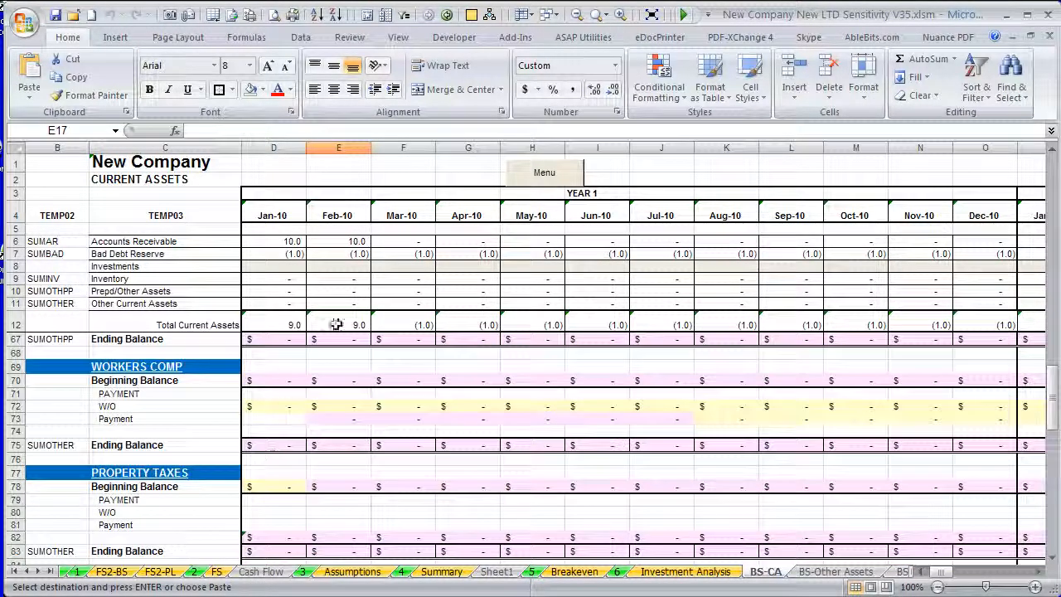
click(291, 241)
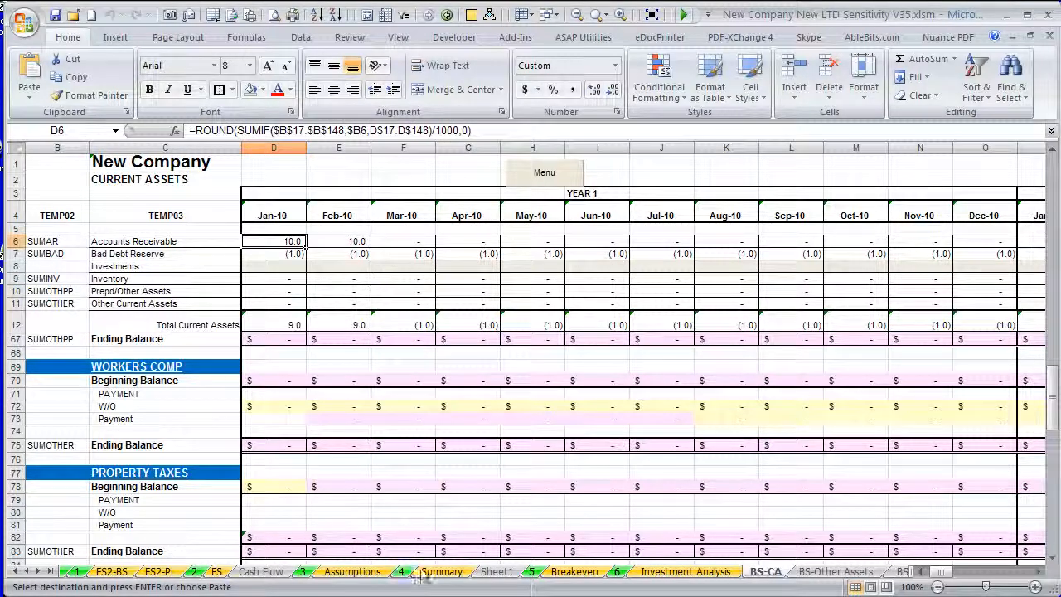
Step: On the FS sheet, trace the Jan-10 Inventory formula in E13 to its source cell on BS-CA
click(216, 571)
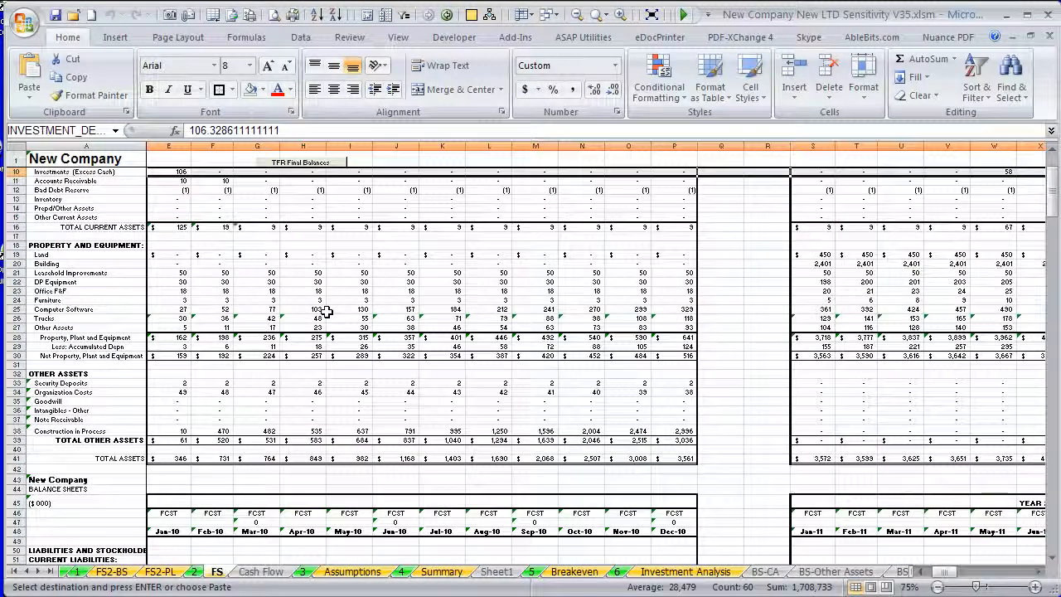
scroll(179, 261, up, 2)
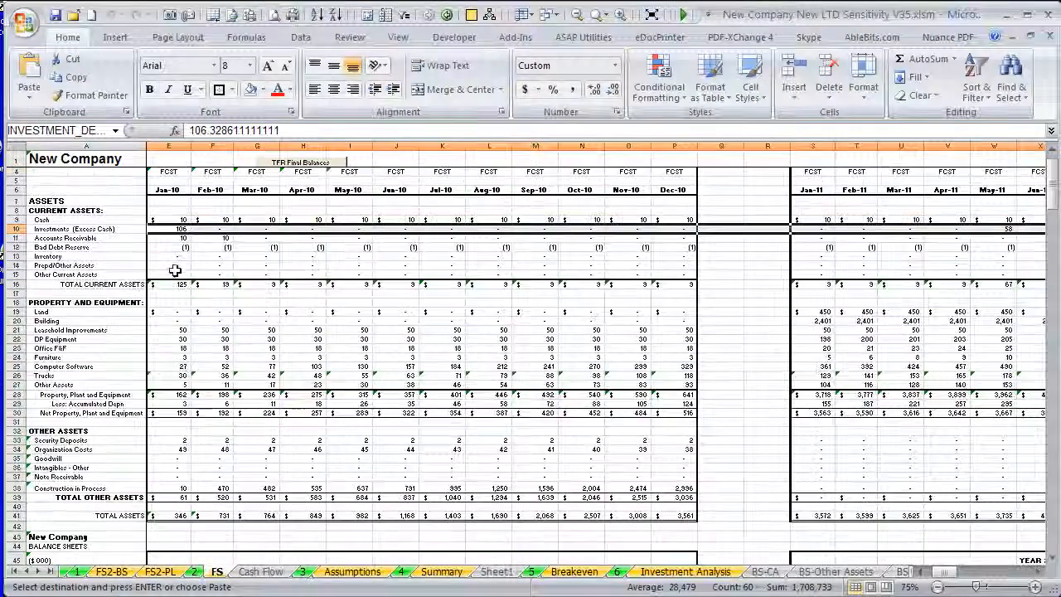
click(172, 257)
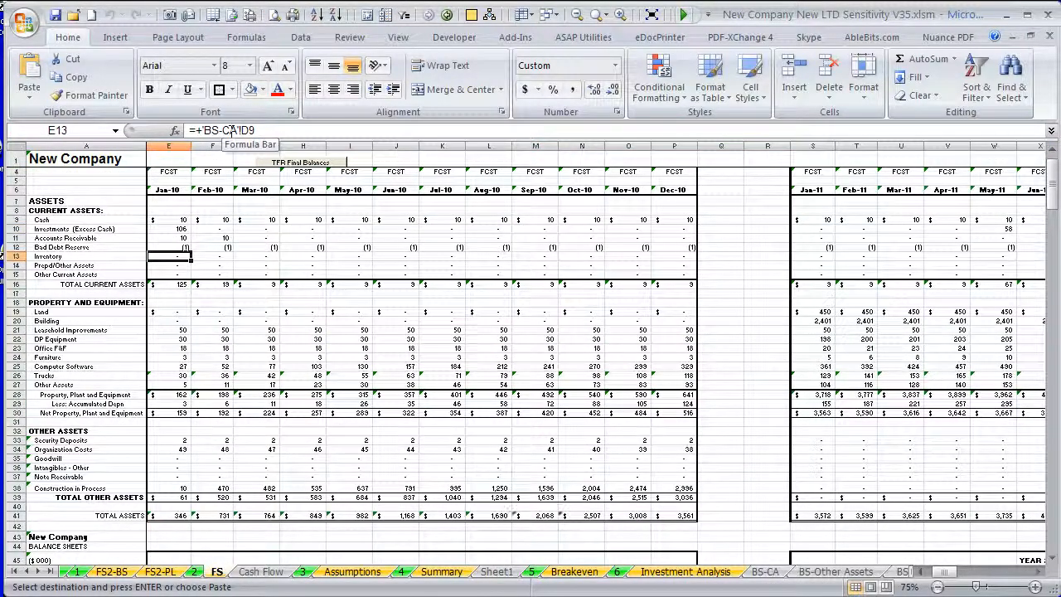
key(ctrl+bracketleft)
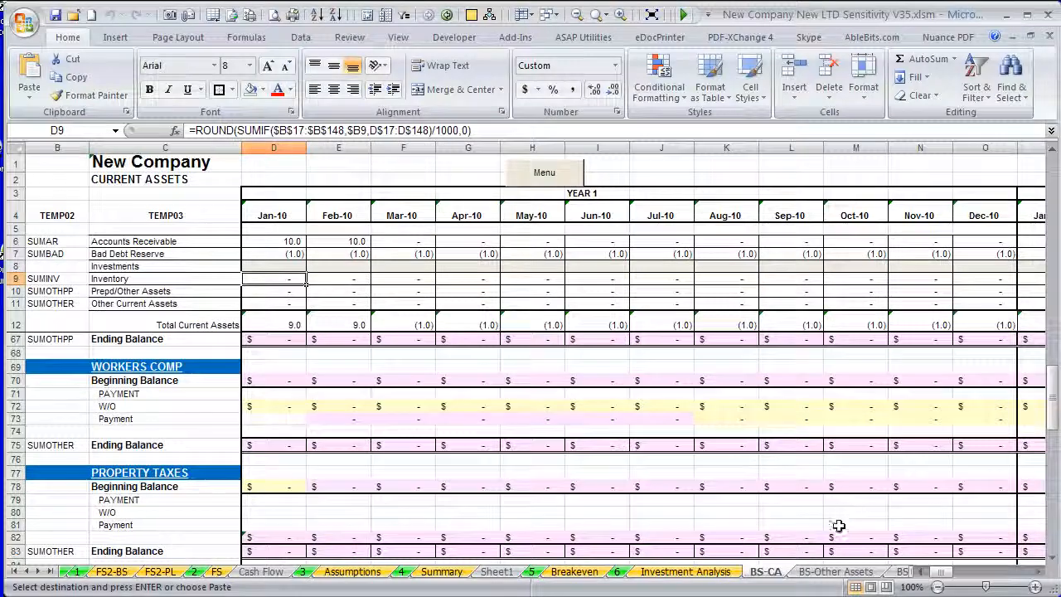
Step: Go through the BS-Other Assets sheet to the BS_C-Liabilities sheet to view the current liabilities schedules
click(835, 571)
click(902, 571)
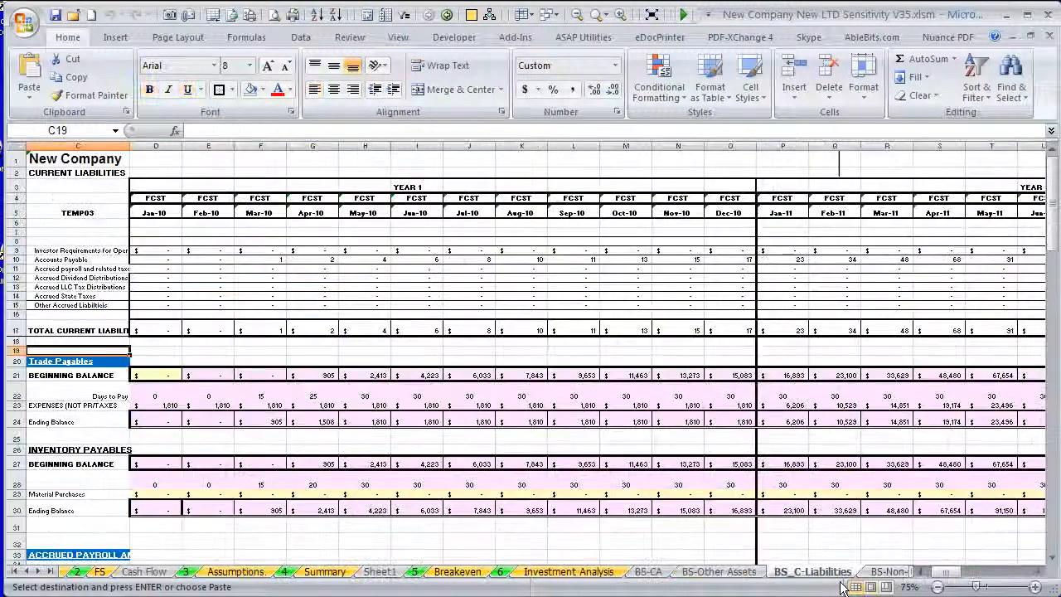
Step: Return to the BS-Other Assets sheet and review its schedules from Organization Costs down to Construction_in_Process
click(719, 571)
scroll(674, 533, down, 4)
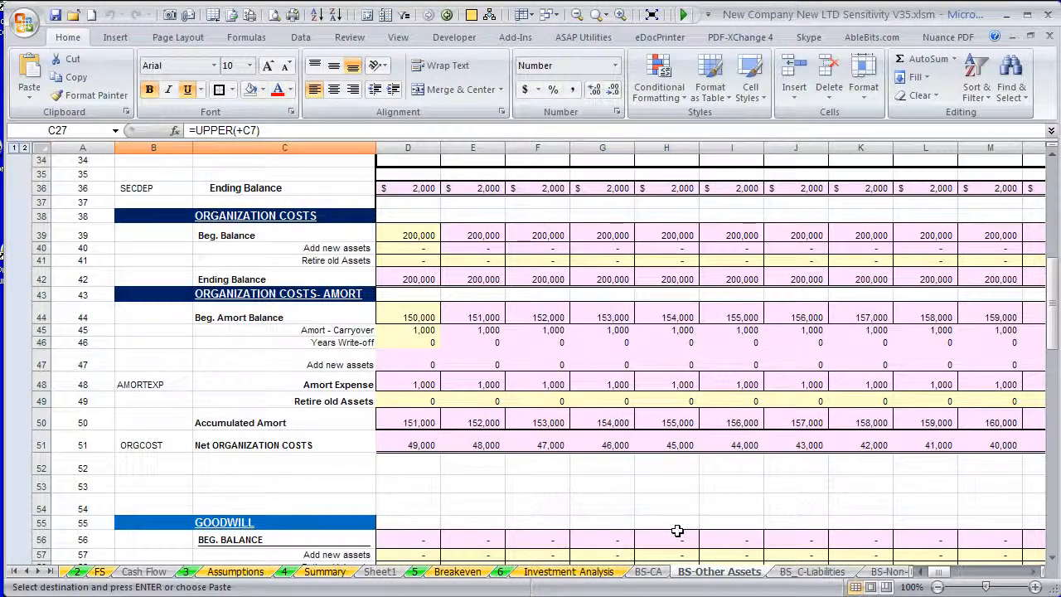
scroll(677, 530, down, 15)
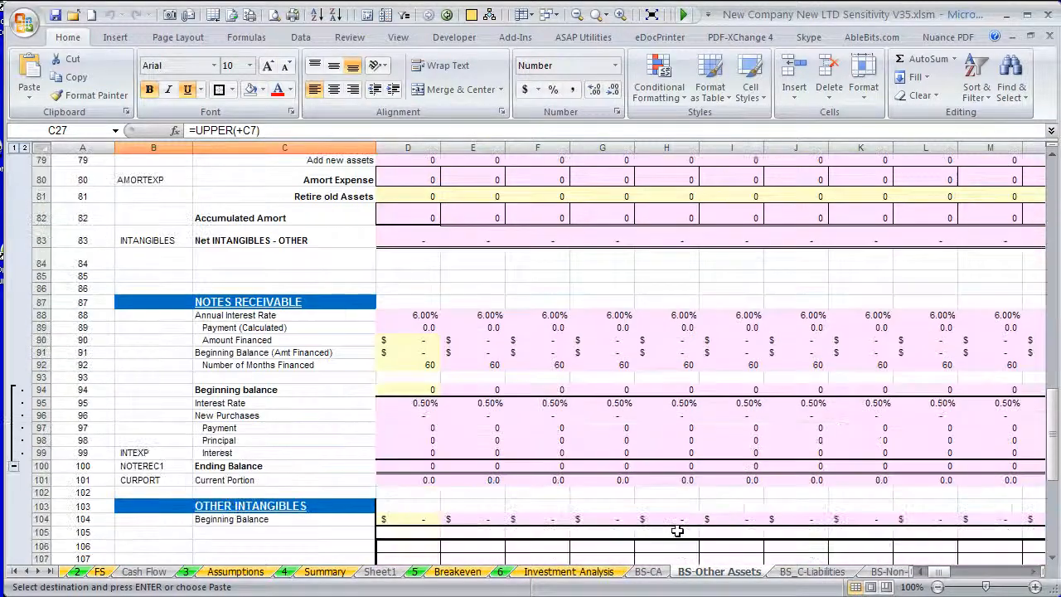
scroll(677, 531, down, 9)
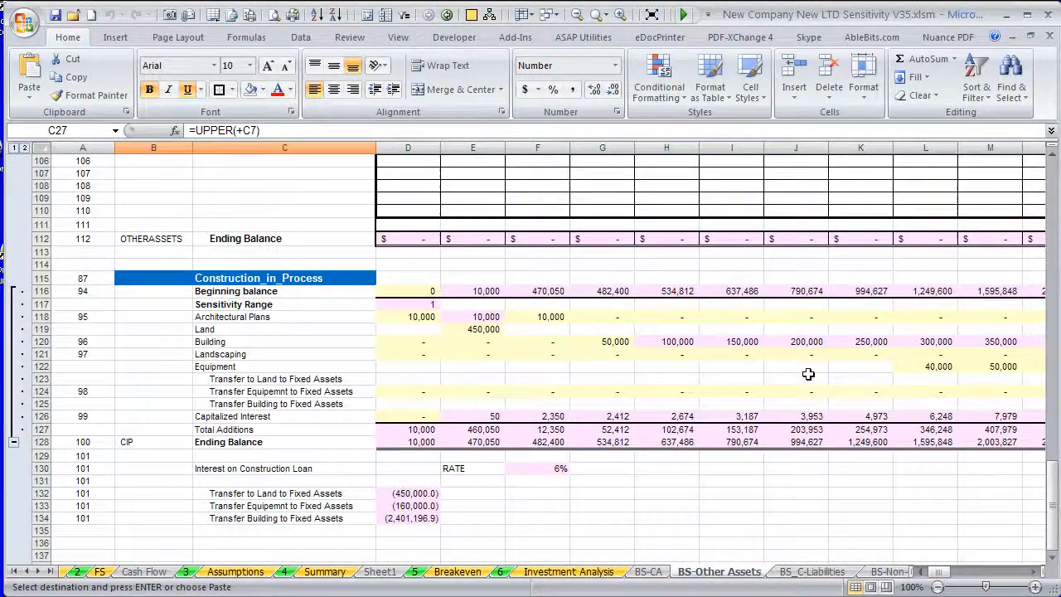
Step: Look across the Construction_in_Process months past column P and return to the last Year 1 month in column O
click(809, 374)
key(Right)
key(Right)
key(Right)
key(Right)
key(Right)
key(Right)
key(Right)
key(Right)
key(Right)
key(Right)
key(Right)
key(Right)
key(Right)
key(Right)
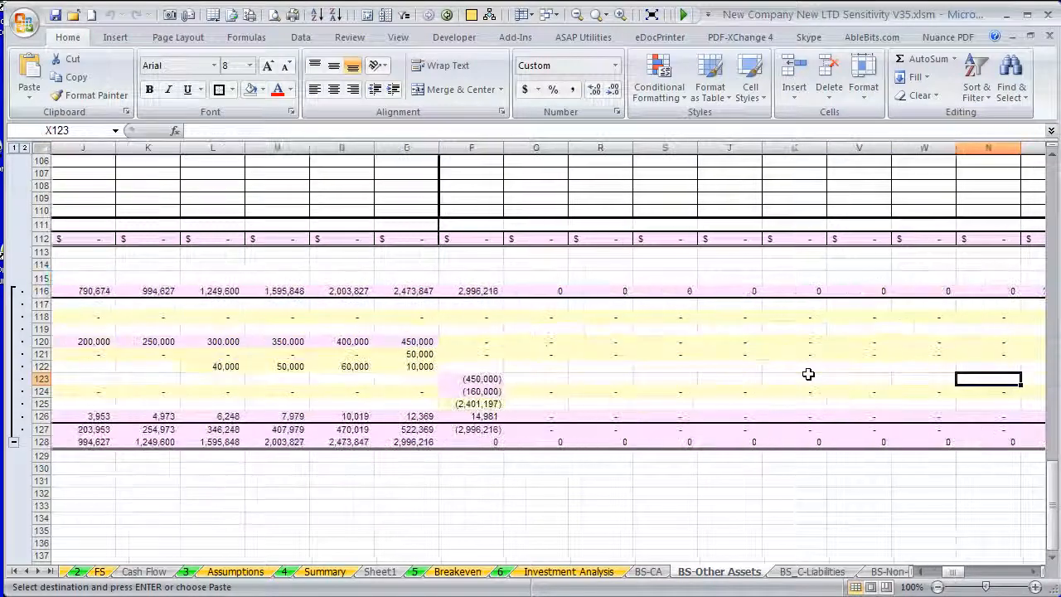
key(Left)
key(Left)
key(Left)
key(Left)
key(Left)
key(Left)
key(Left)
key(Left)
key(Left)
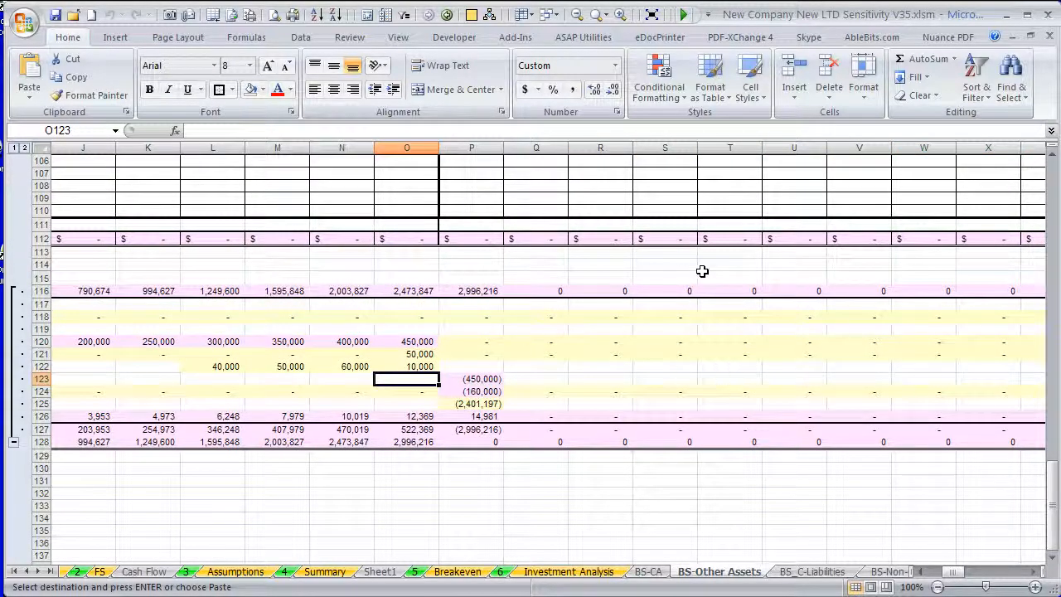
Step: Inspect the equipment transfer, total additions and building transfer entries in P124, P127 and P125 of Construction_in_Process
click(469, 404)
key(Up)
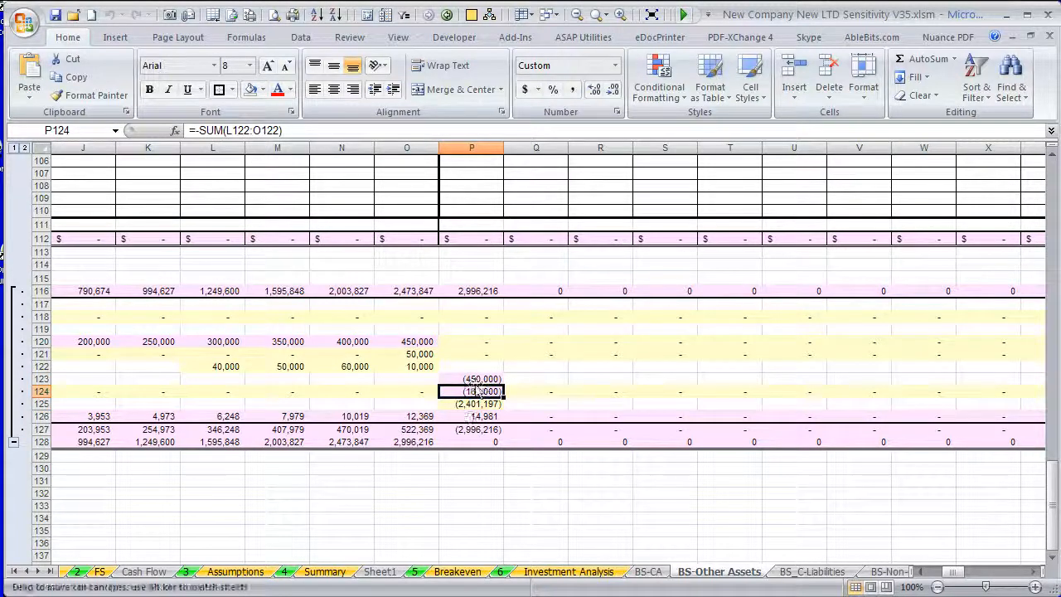
click(471, 429)
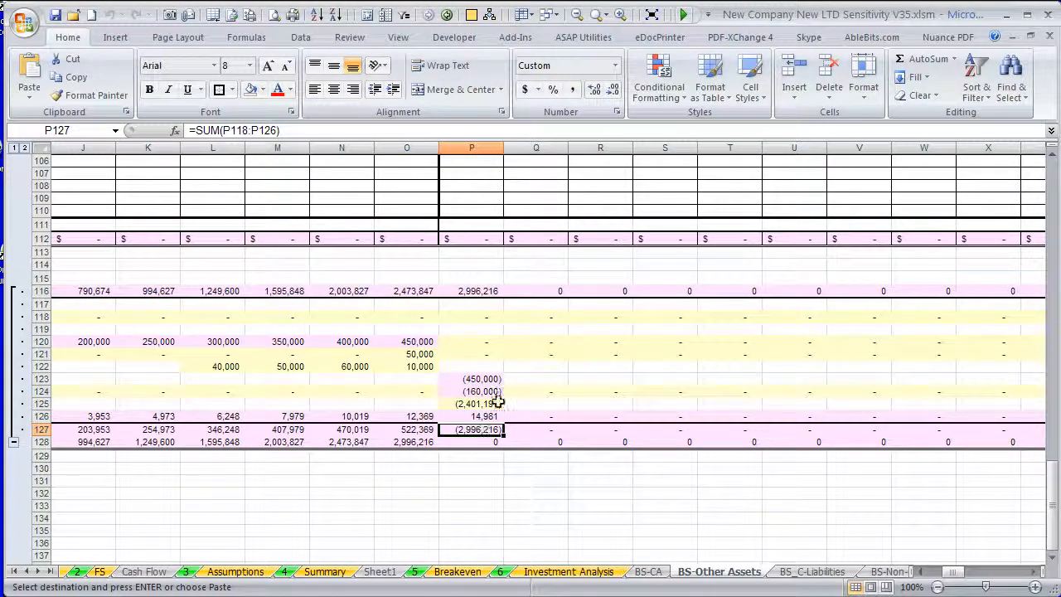
click(497, 403)
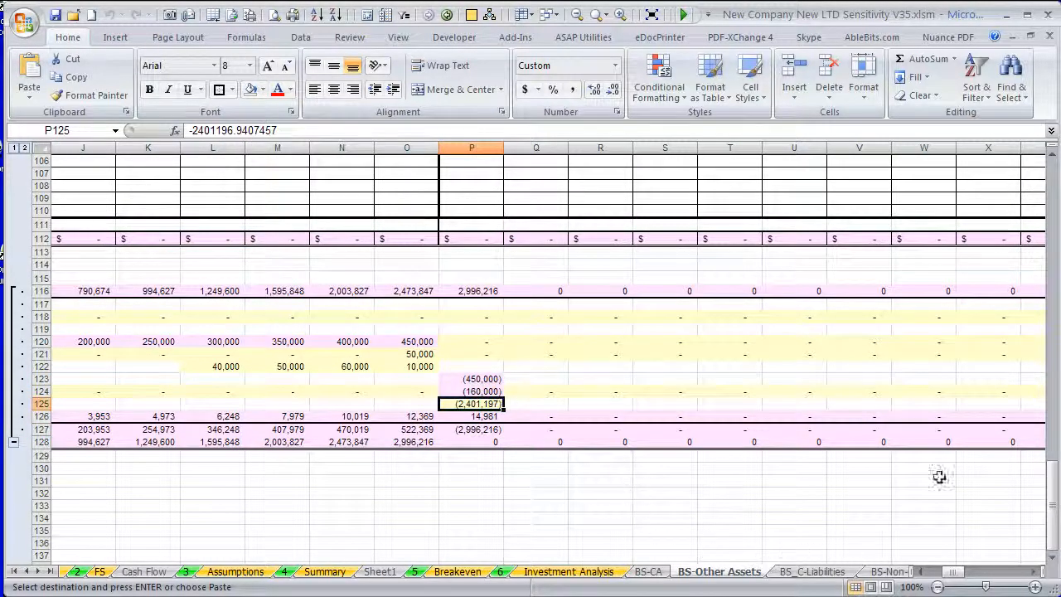
Step: Go through the BS_C-Liabilities and BS-Non-C Liabilities sheets to reach the BS-FA & DPN sheet
click(836, 578)
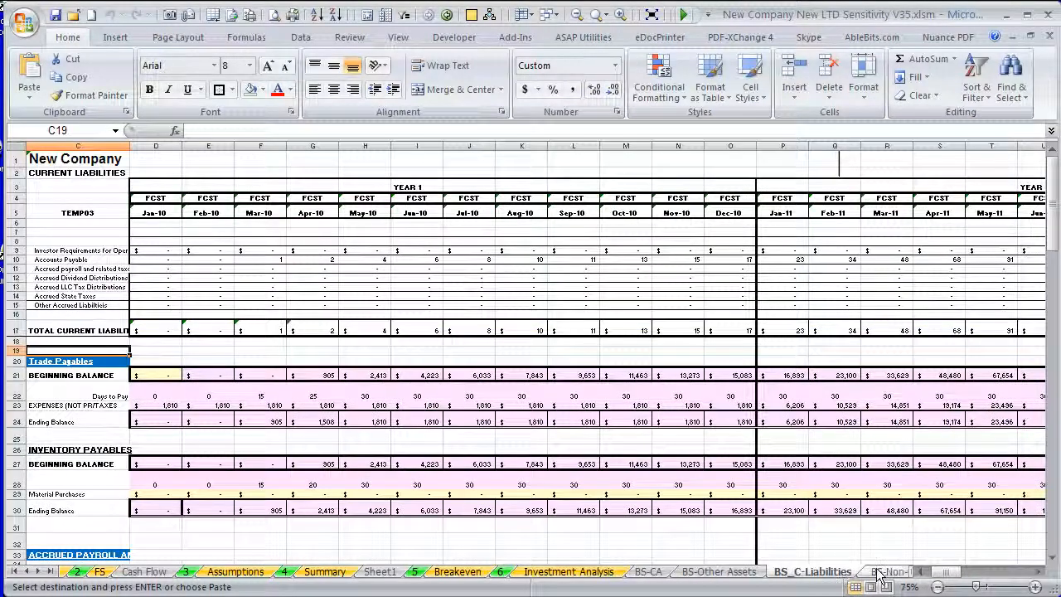
click(872, 578)
click(871, 578)
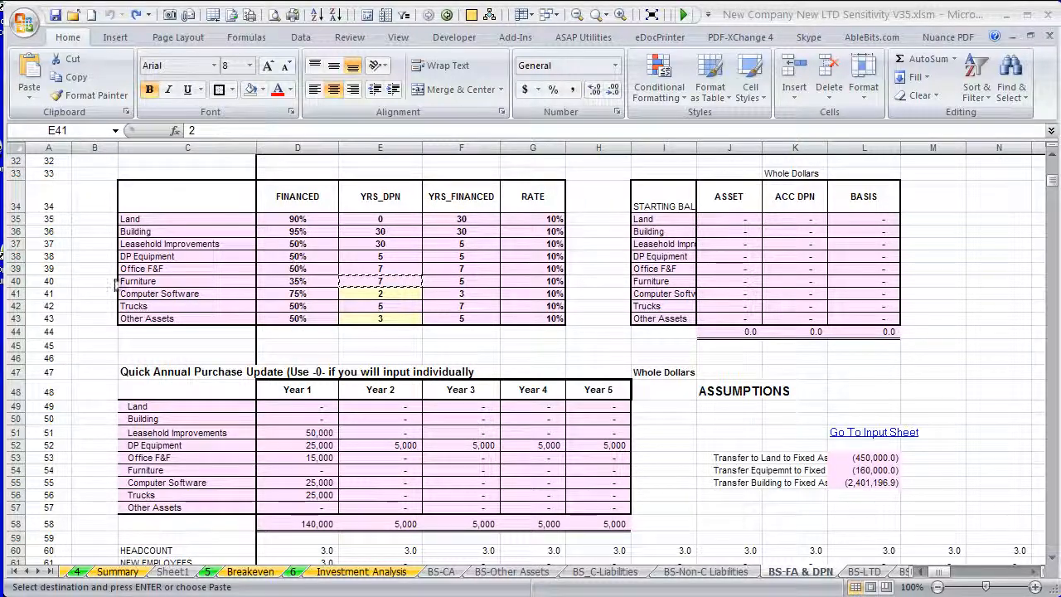
Step: Copy the Furniture YRS_DPN link formula in E40 into the Computer Software and Other Assets cells, E41 and E43
click(388, 282)
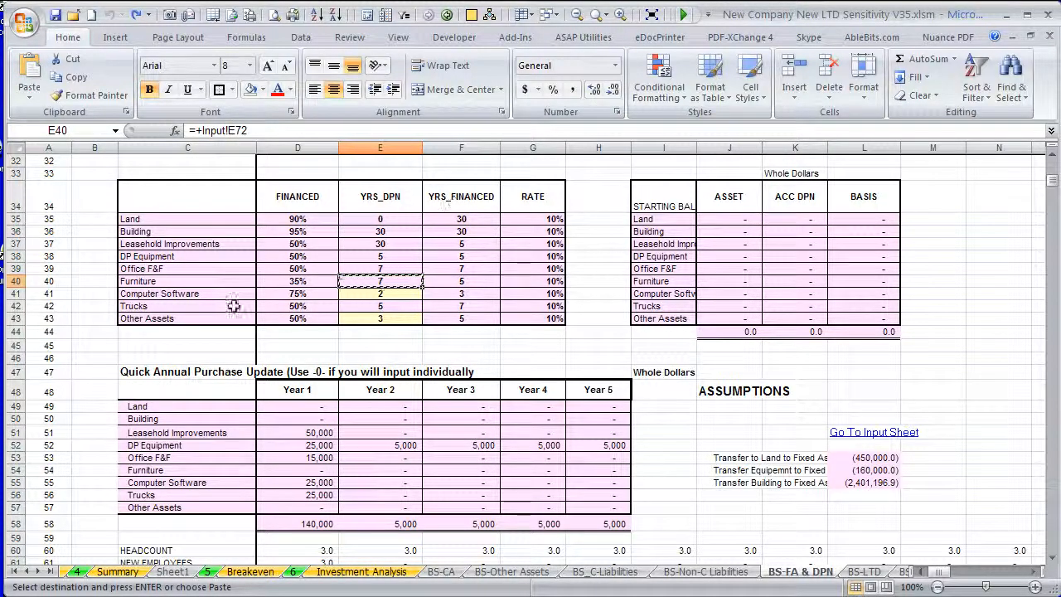
click(366, 294)
text(3)
key(Down)
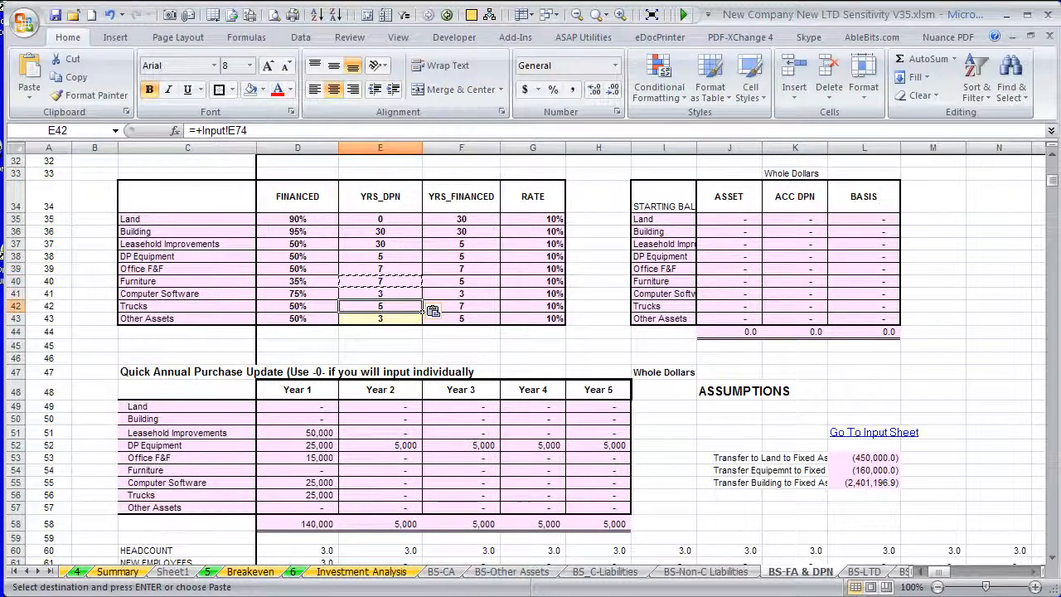
key(Down)
text(5)
key(Up)
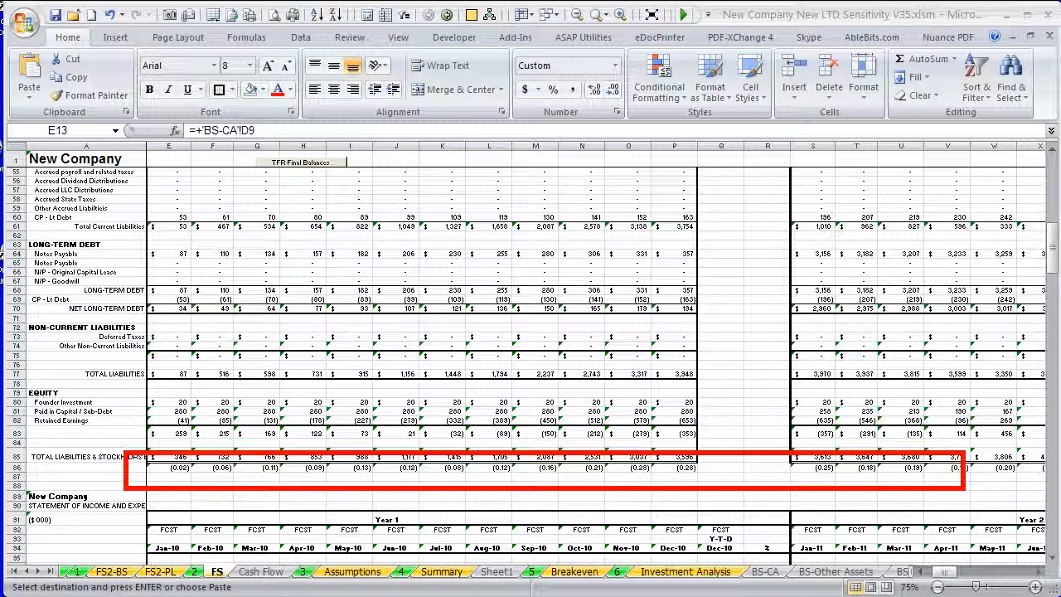
Step: On the FS sheet, run TFR Final Balances
click(286, 159)
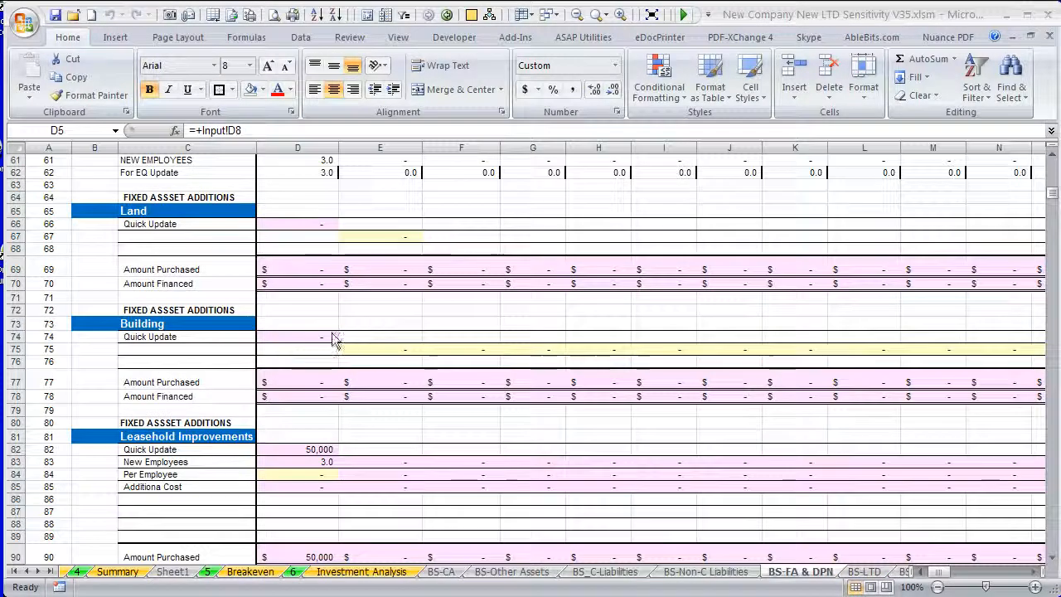
Step: On BS-FA & DPN, inspect the New Employees, Per Employee and Additional Cost cells for Leasehold Improvements and DP Equipment
scroll(354, 423, down, 5)
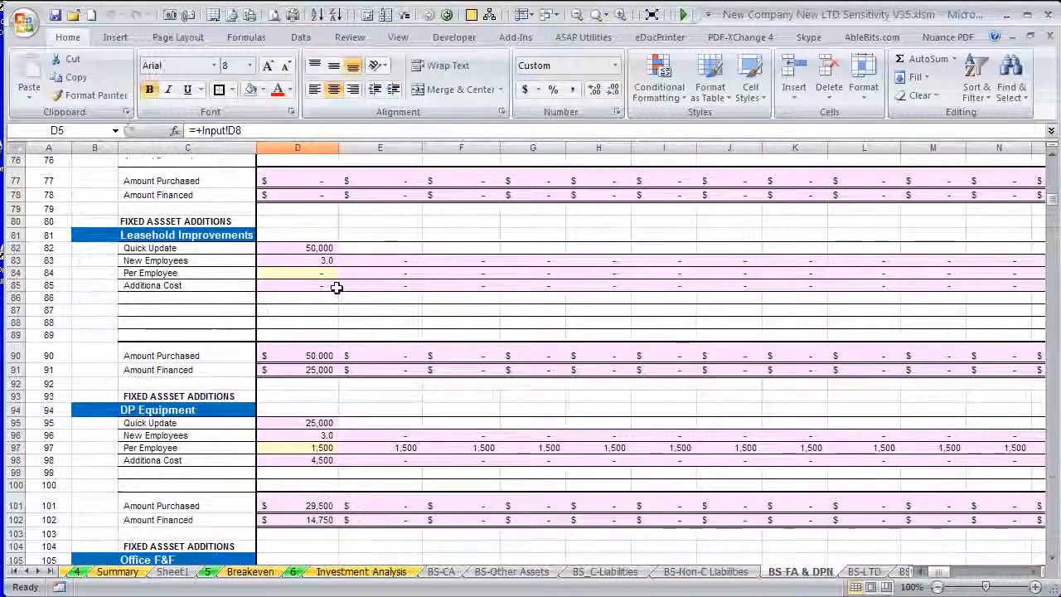
click(326, 289)
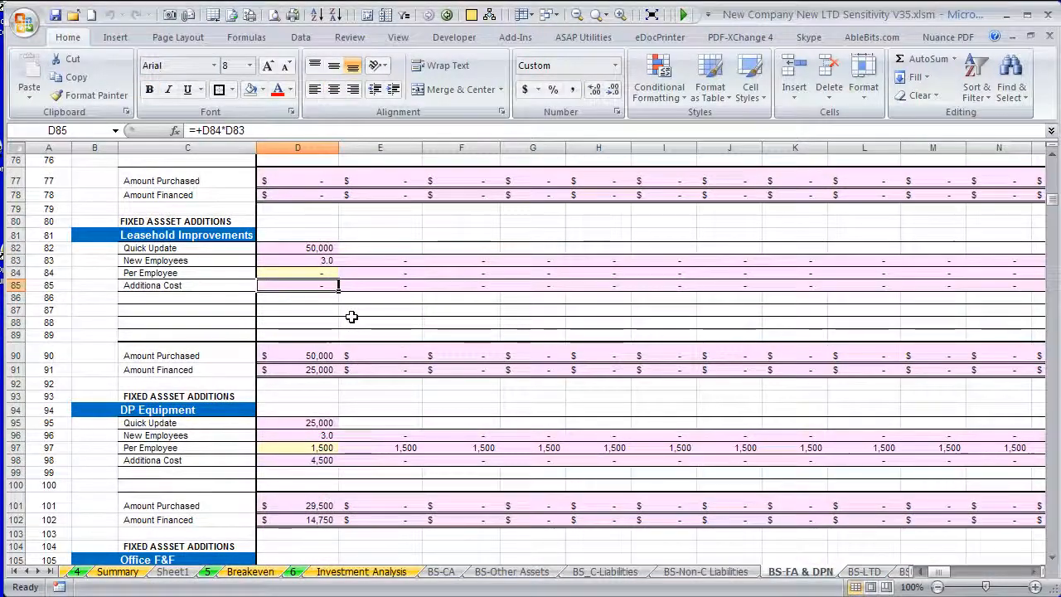
click(298, 260)
scroll(299, 260, down, 3)
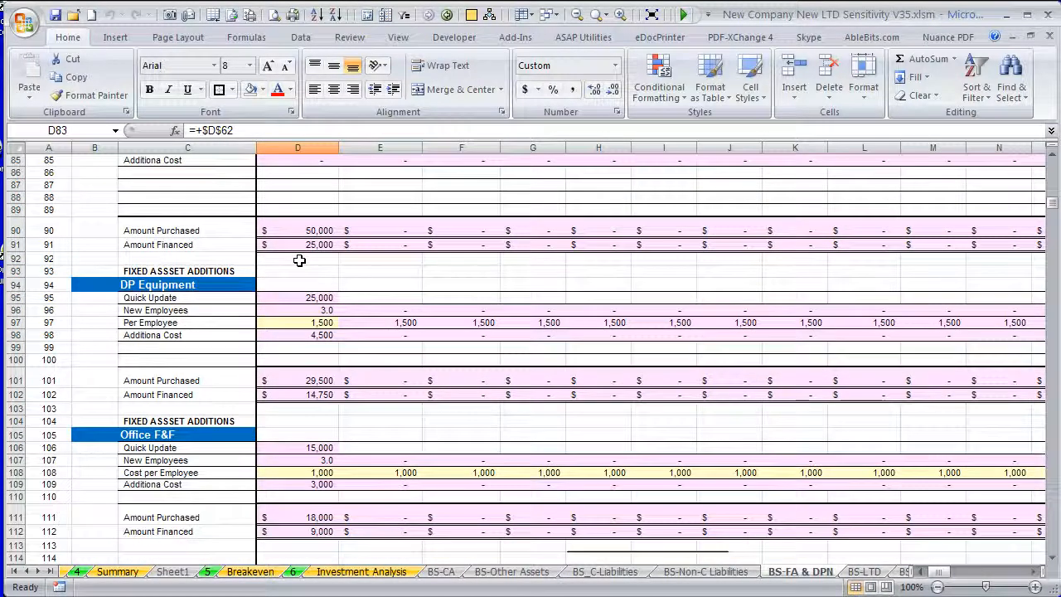
click(310, 308)
click(330, 322)
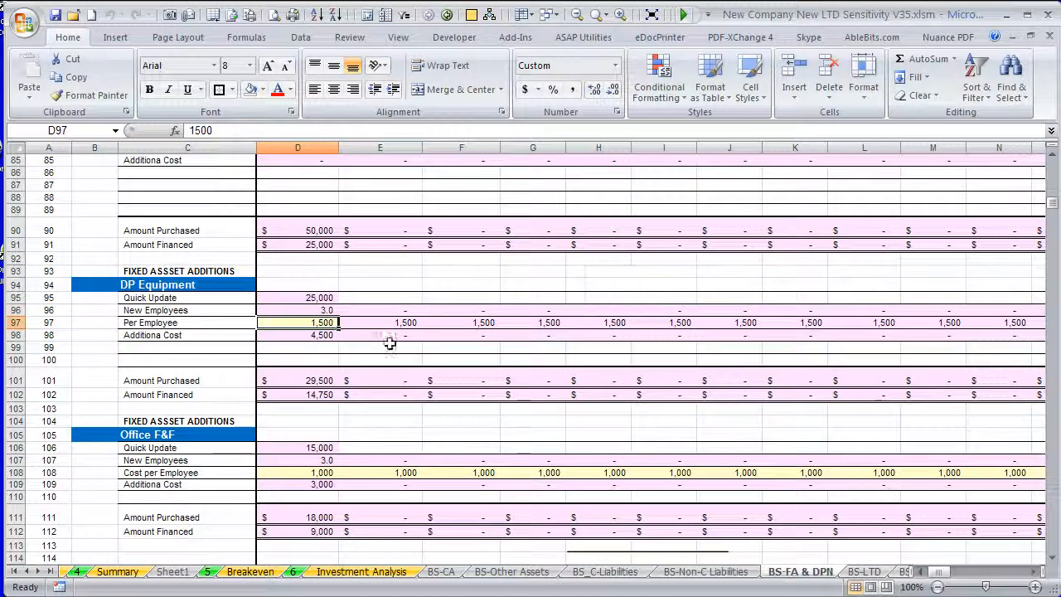
click(323, 333)
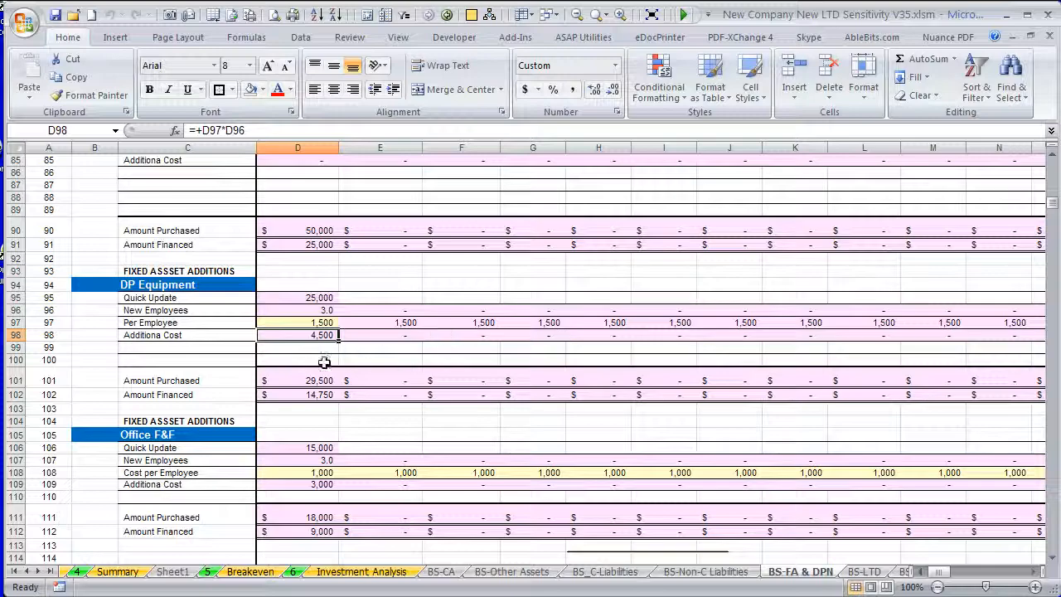
Step: Review the remaining fixed asset additions down to the Property, Plant and Equipment summary, and return to the Building section
scroll(324, 361, down, 3)
scroll(324, 361, down, 14)
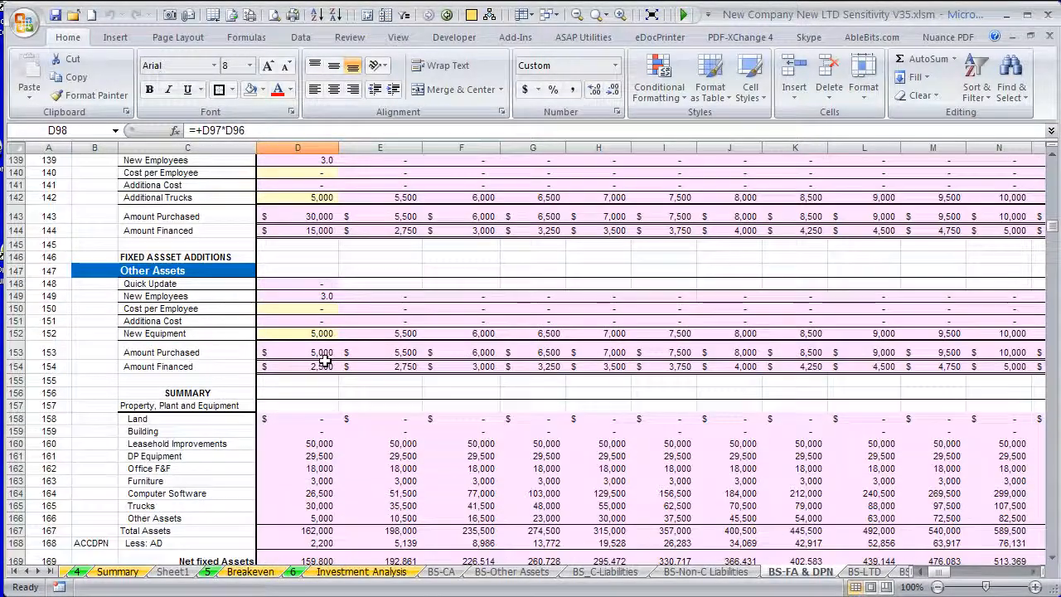
scroll(331, 355, up, 6)
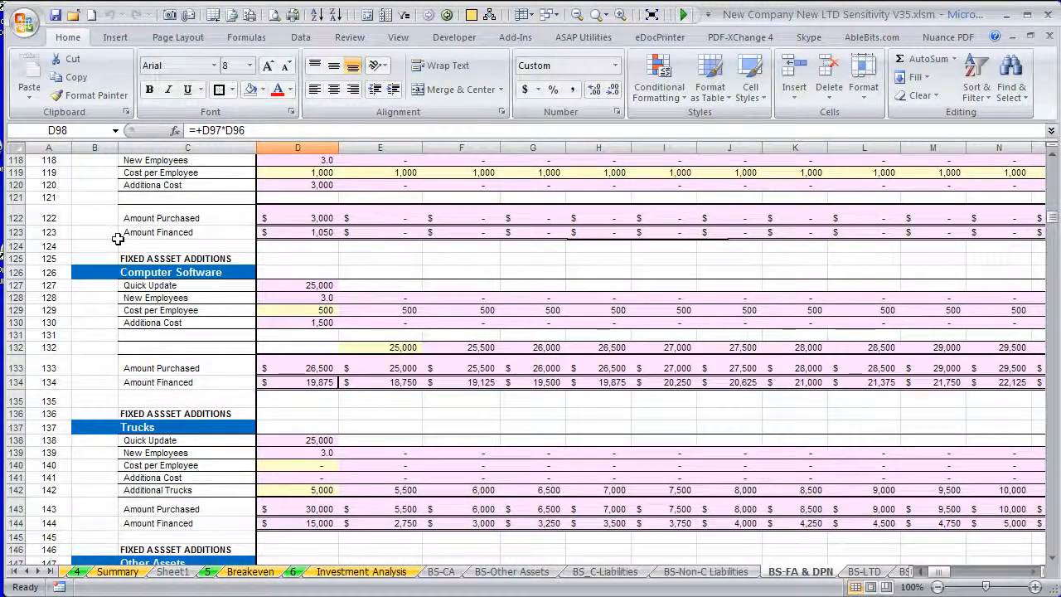
scroll(157, 232, up, 7)
scroll(160, 231, up, 4)
scroll(160, 230, up, 6)
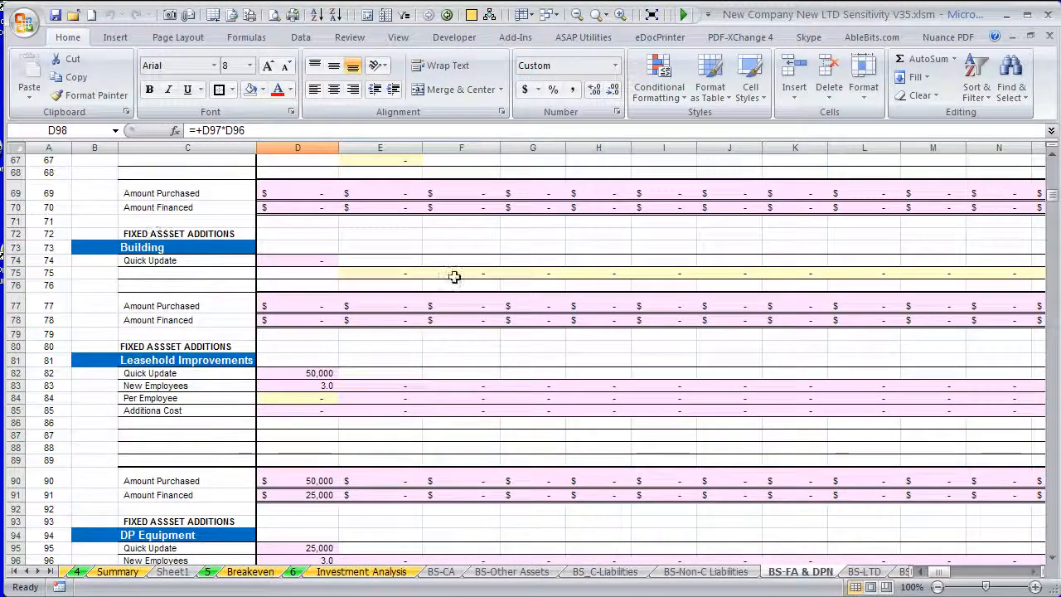
Step: Inspect the building transfer formula in P76 and the Amount Financed formula in P78 of the Building additions
click(636, 288)
key(ctrl+Right)
key(ctrl+Right)
key(Left)
key(Left)
key(Left)
key(Left)
key(Left)
key(Left)
key(Left)
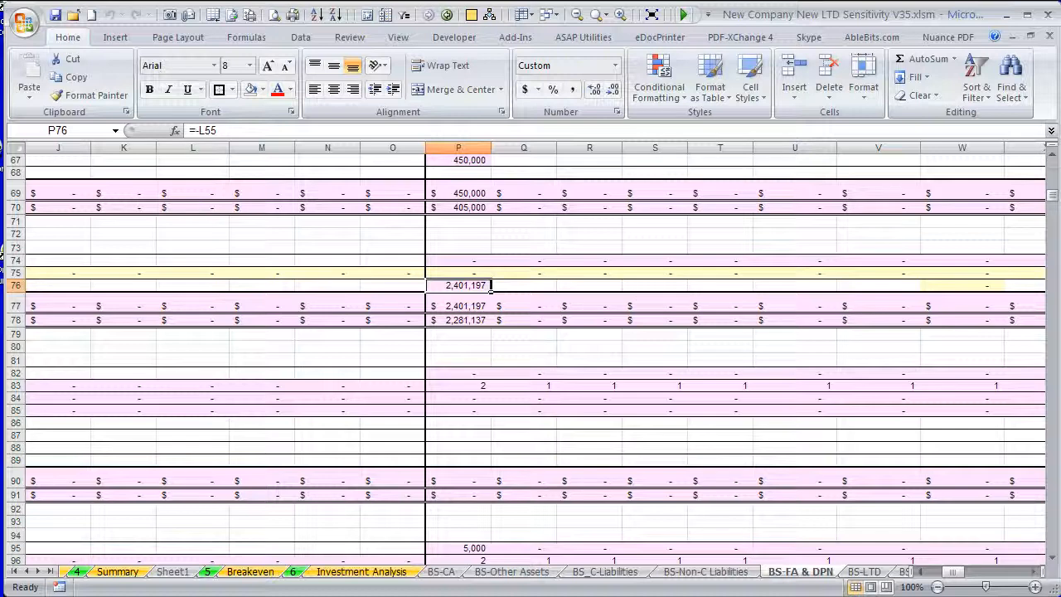
click(460, 320)
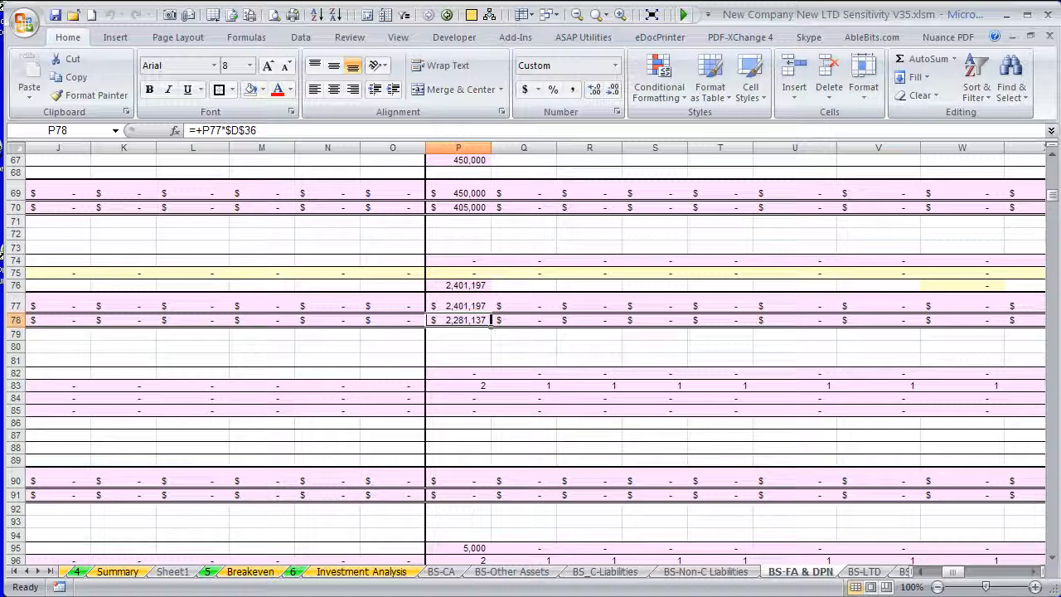
Step: On the BS-LTD sheet, inspect the Furniture financed percentage in D58 and the Other Assets minimum balance formula in E75
key(ctrl+Page_Down)
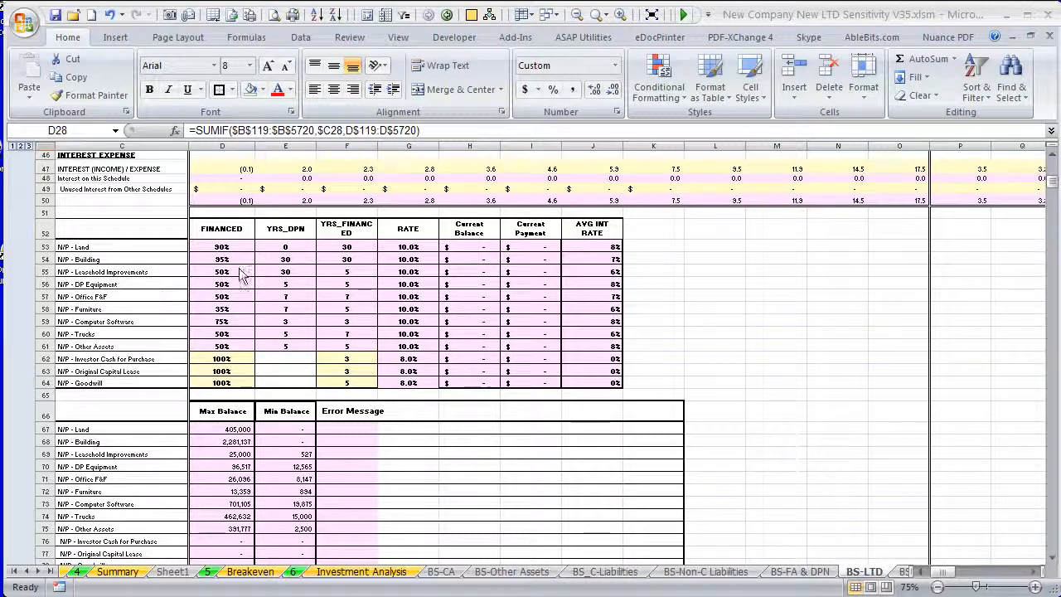
click(244, 308)
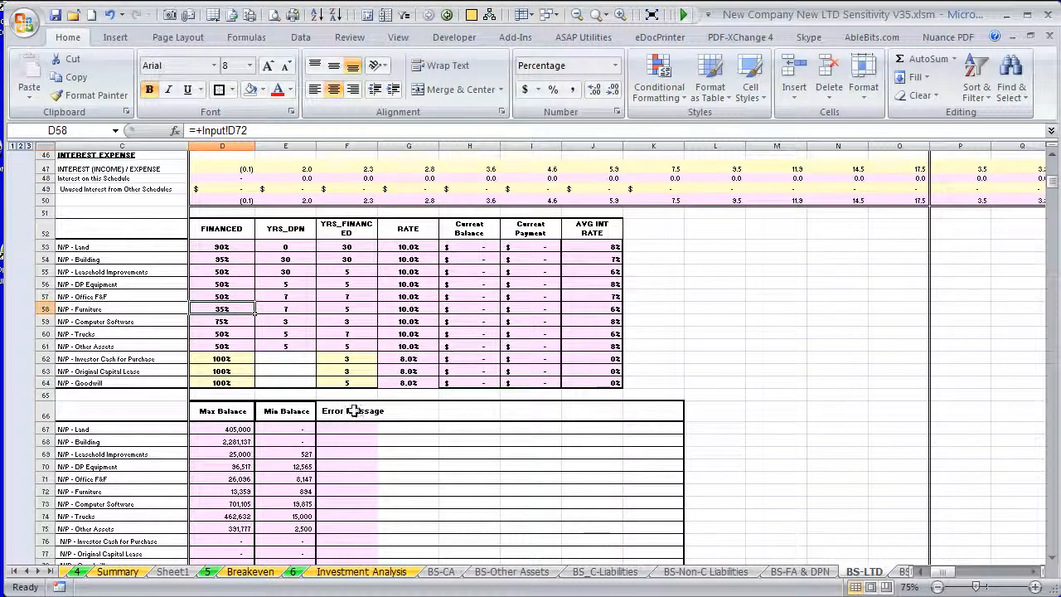
scroll(336, 423, down, 3)
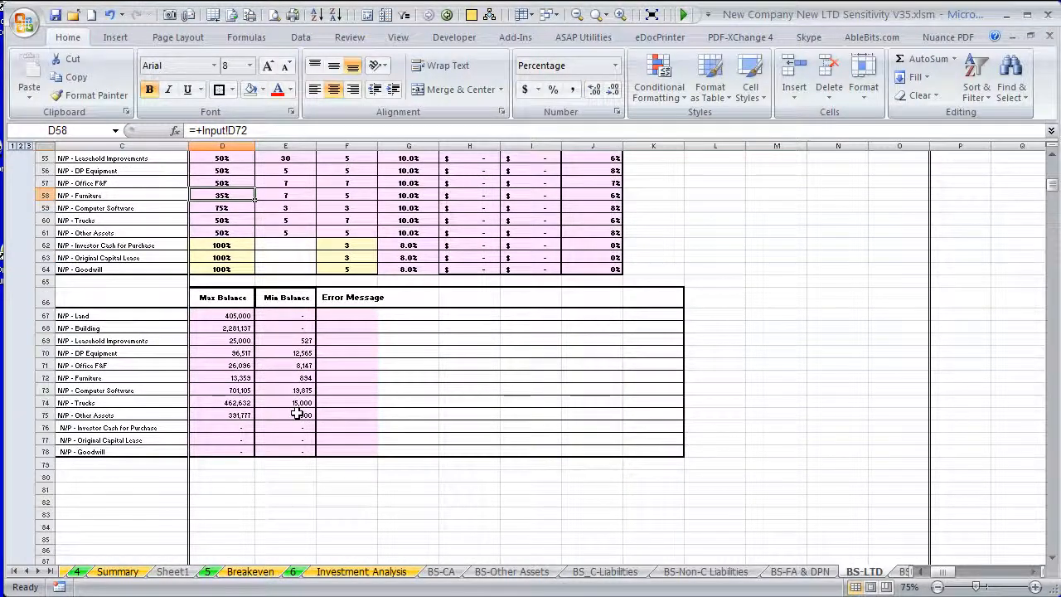
click(297, 414)
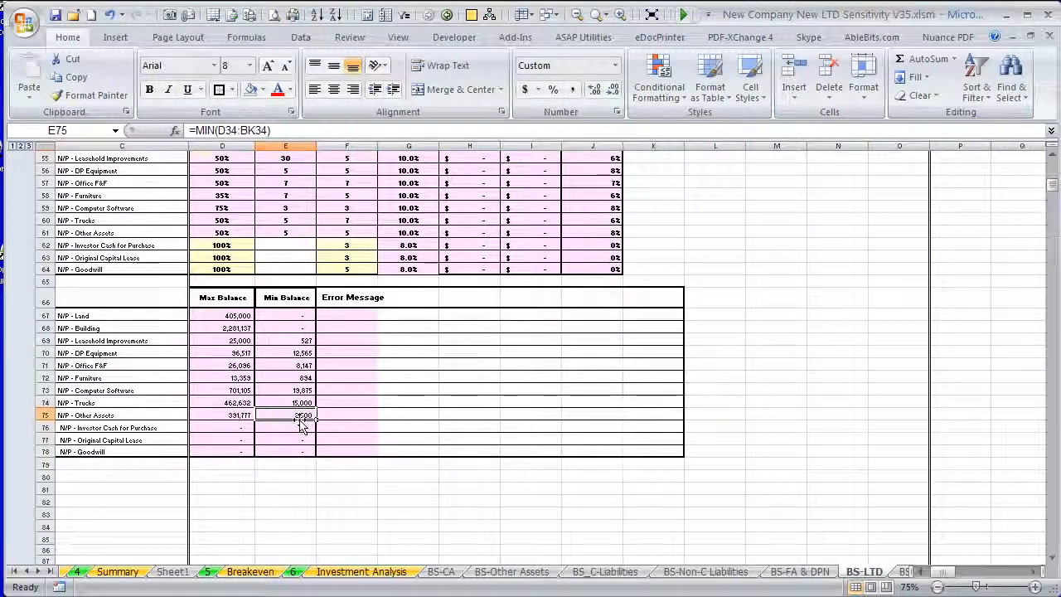
Step: Examine the Add New Purch Pmts formulas for YR1-1 and YR1-2 in the N/P - Land forecast, including G143
scroll(303, 420, down, 6)
scroll(300, 420, down, 9)
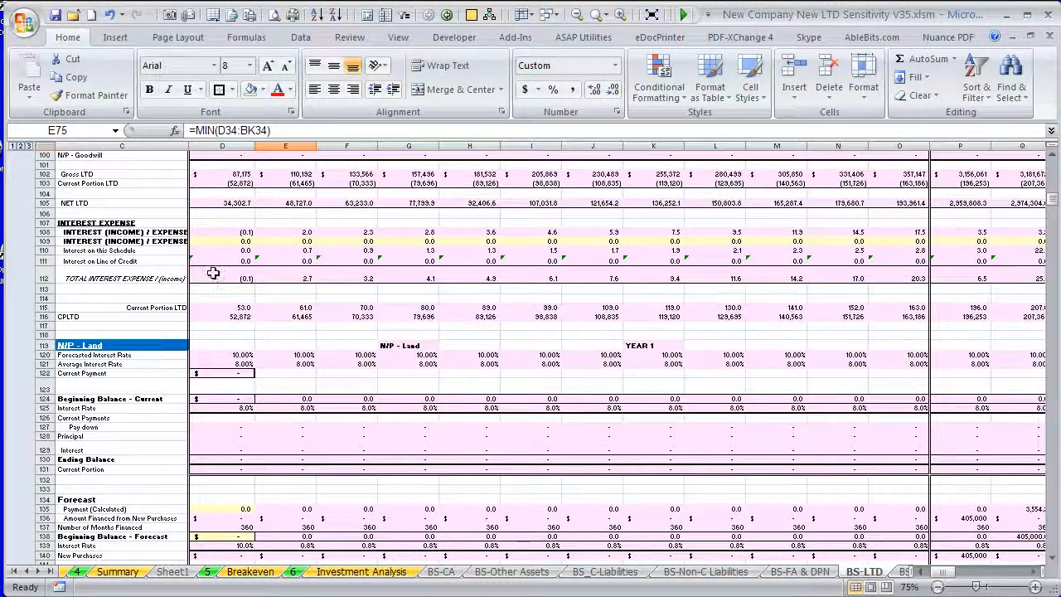
scroll(213, 272, down, 11)
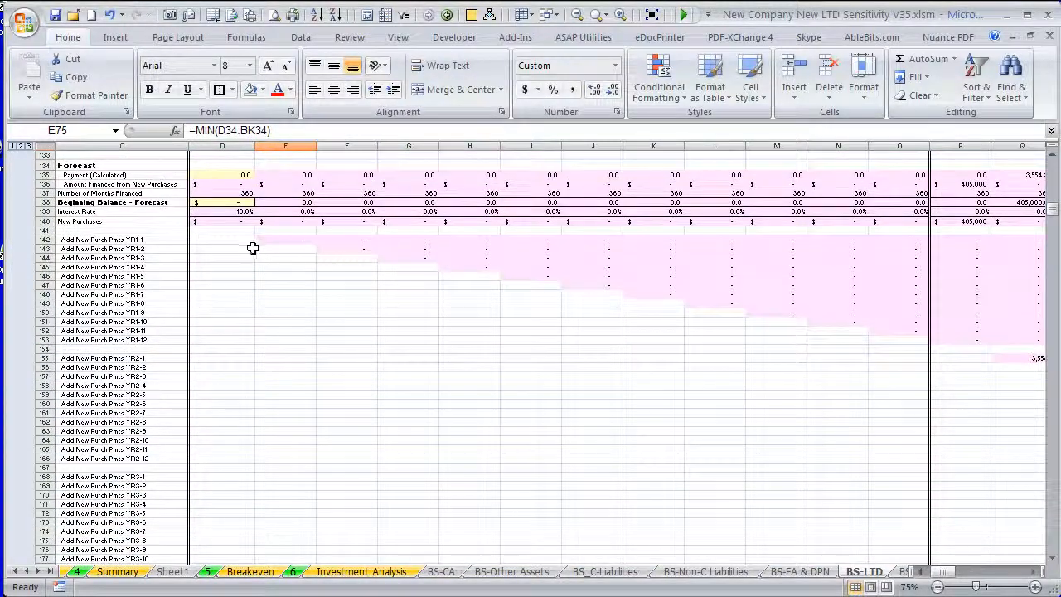
click(282, 240)
click(341, 239)
click(361, 249)
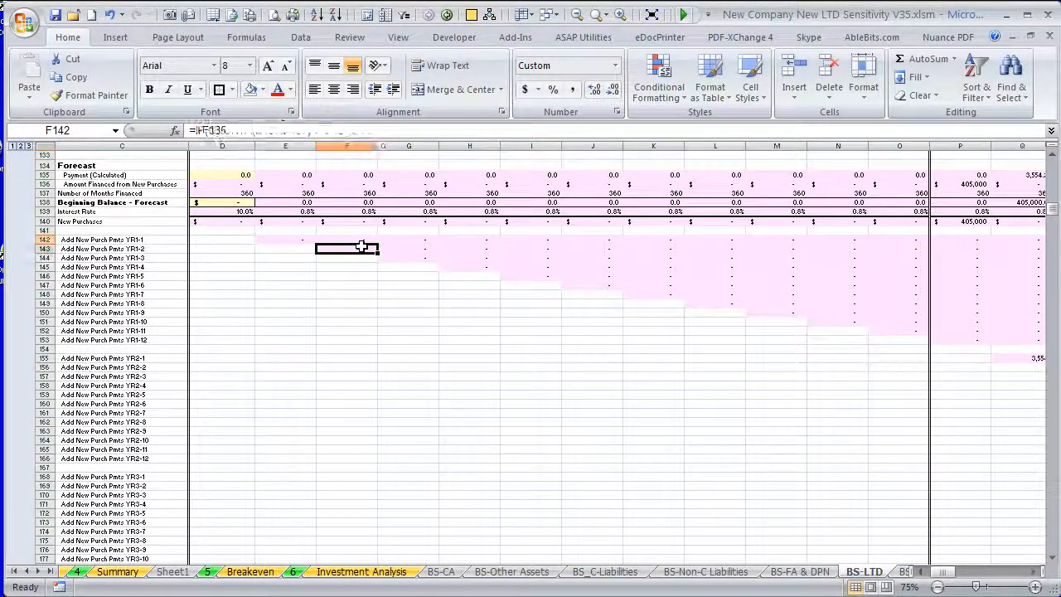
click(421, 246)
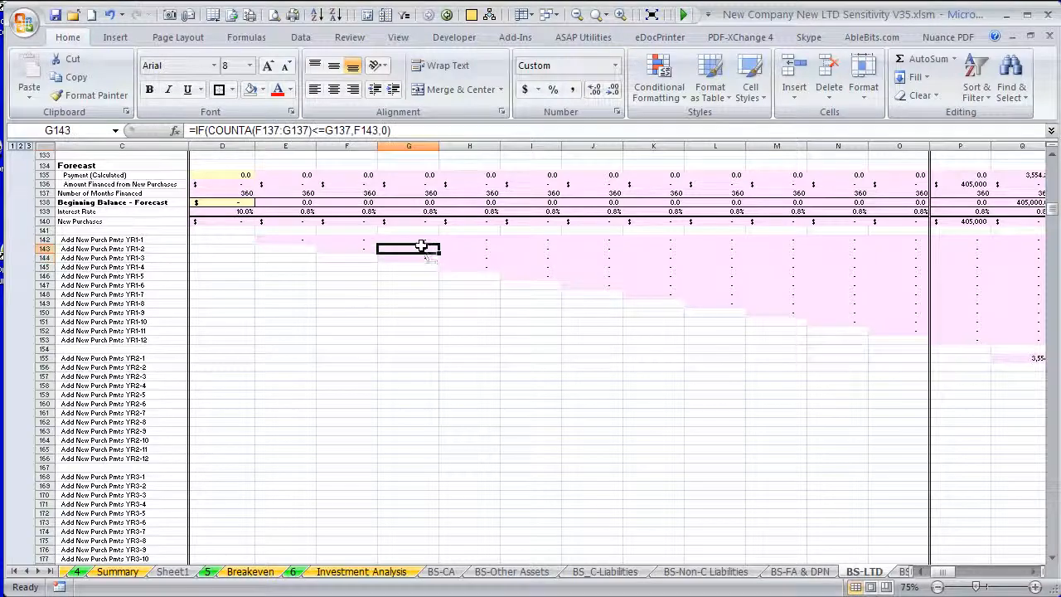
Step: Review the N/P - Land schedule and continue to the next loan schedule's Add New Purch Pmts rows, selecting YR1-8 in C242
scroll(421, 249, up, 6)
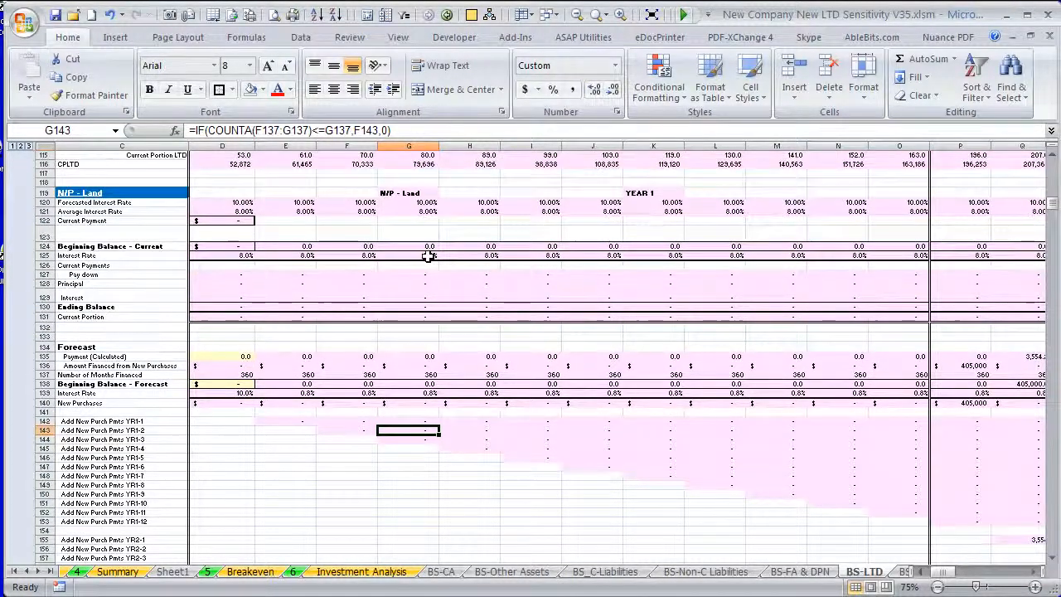
scroll(423, 251, down, 11)
scroll(428, 256, down, 20)
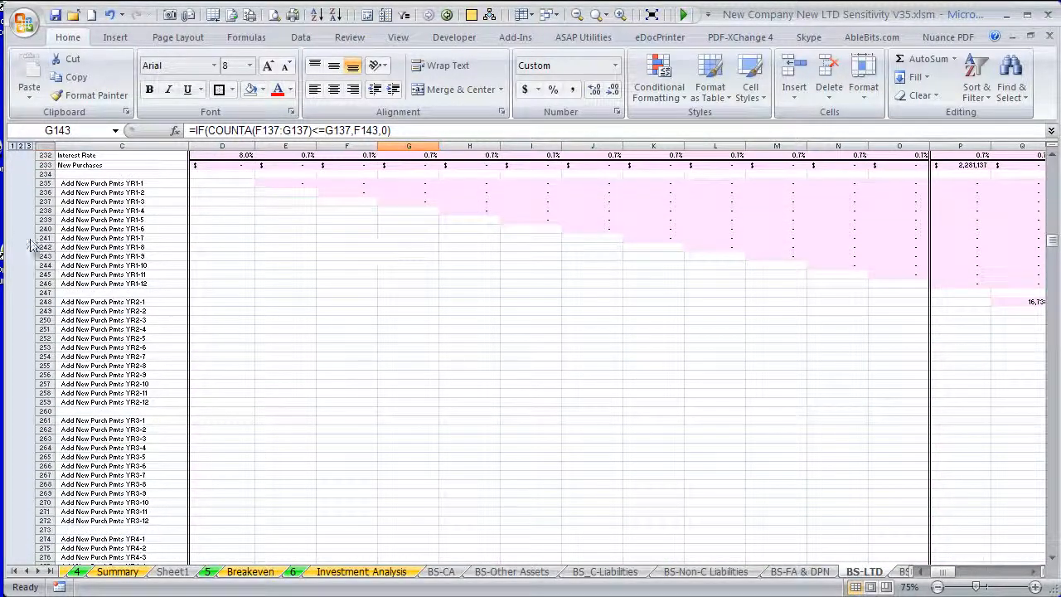
click(110, 248)
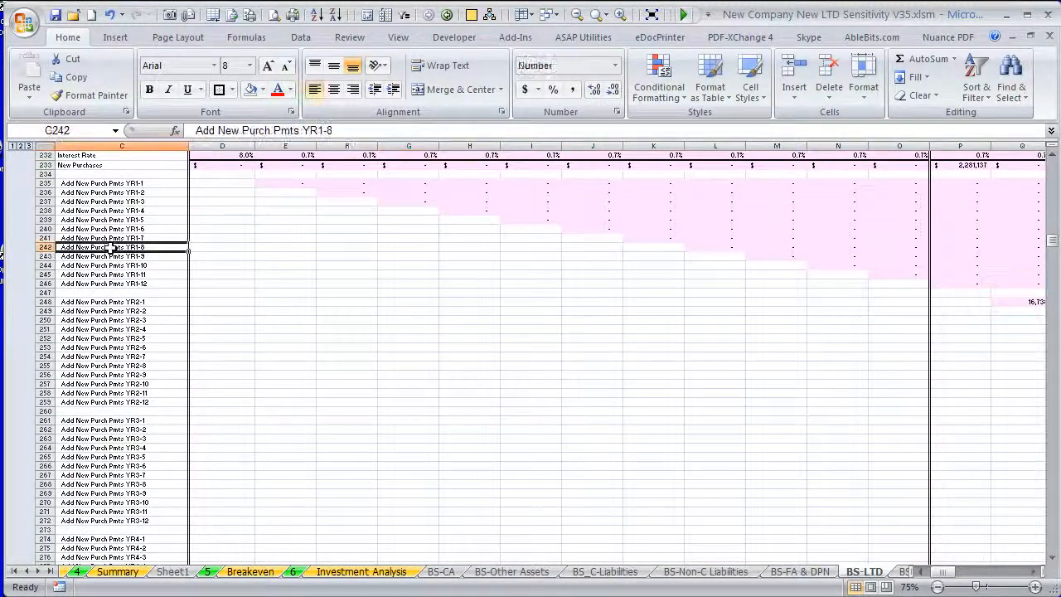
Step: Go to the end of the BS-LTD sheet and review the final N/P - Goodwill loan schedule
key(ctrl+End)
key(Home)
key(Down)
key(Down)
key(Down)
key(Down)
key(Down)
key(Down)
key(Down)
key(Down)
key(Down)
key(Down)
key(Down)
key(Down)
key(Down)
key(Down)
key(Down)
key(Down)
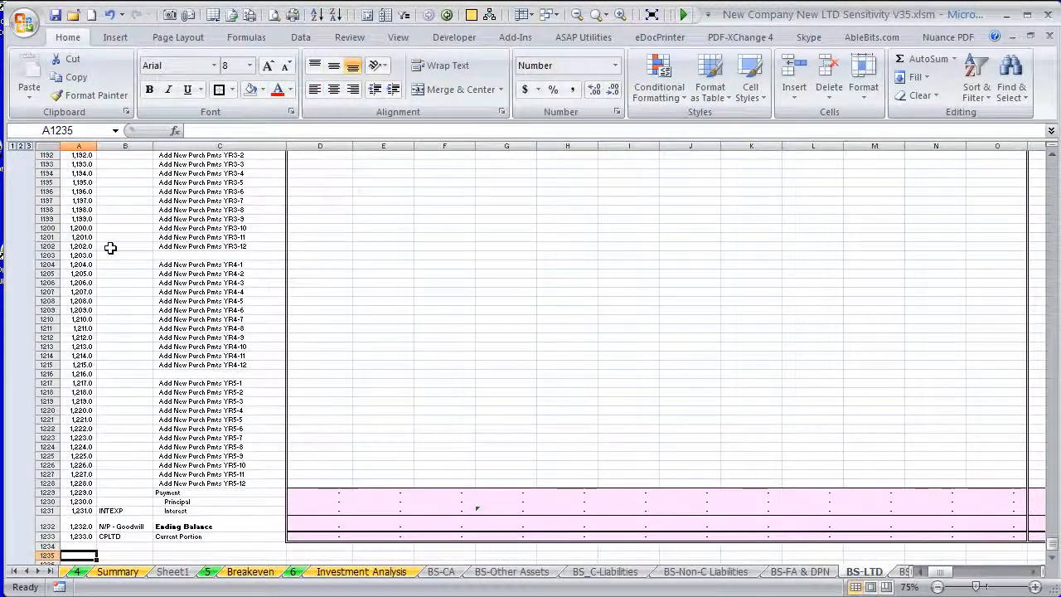
scroll(110, 248, up, 18)
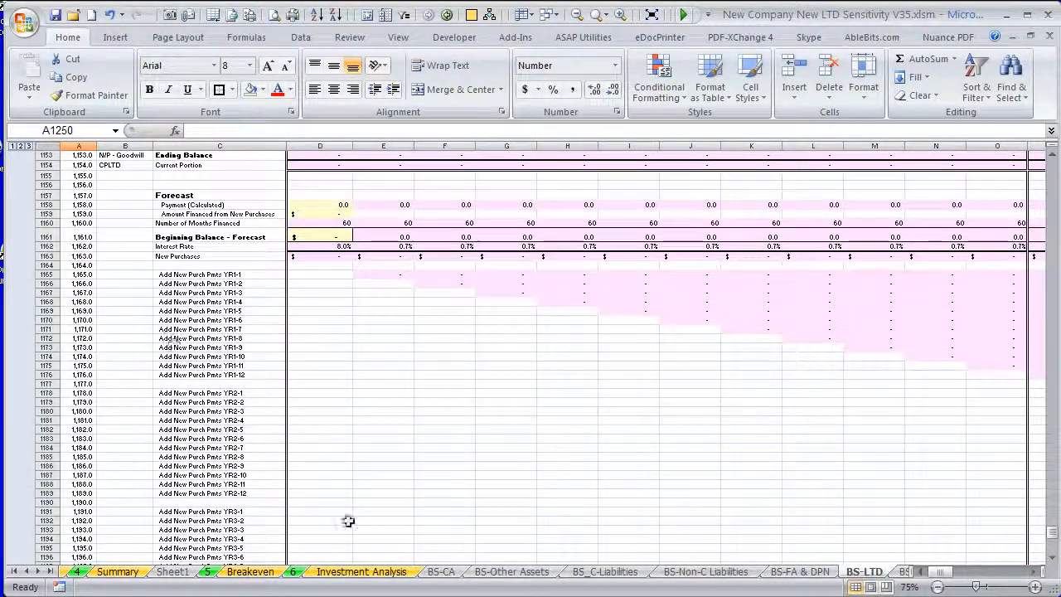
scroll(285, 329, down, 11)
scroll(285, 329, down, 13)
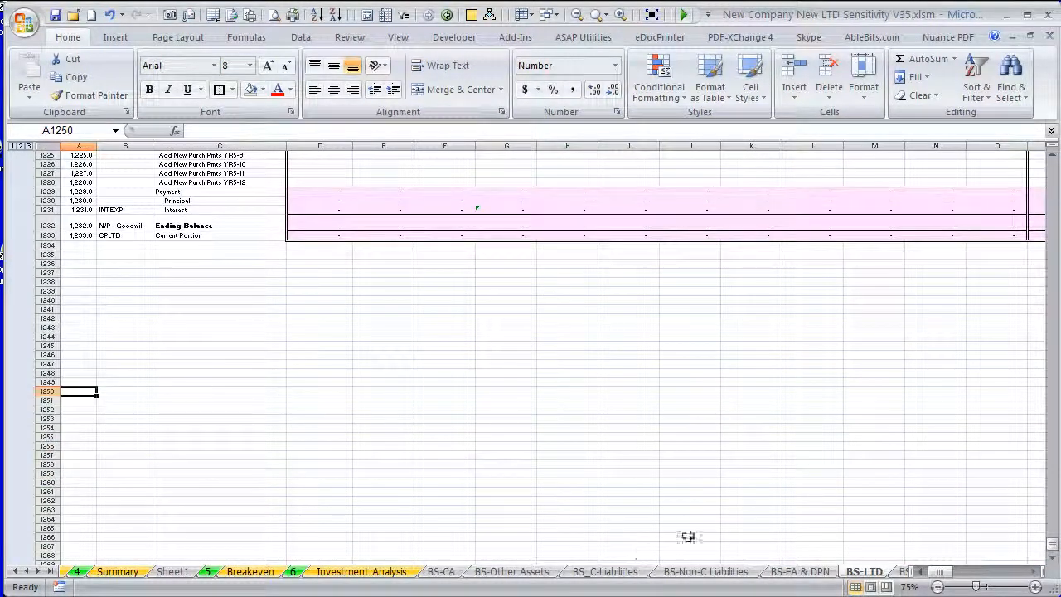
Step: Inspect the Add New Purch Pmts YR1-1 formula in F1165 of the N/P - Goodwill forecast
scroll(339, 343, up, 20)
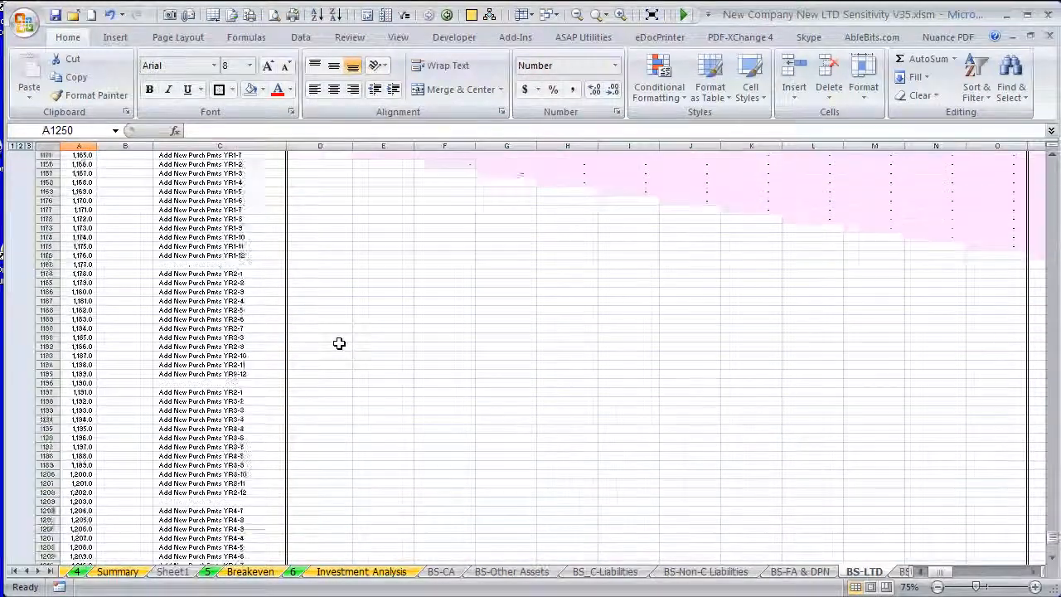
click(454, 309)
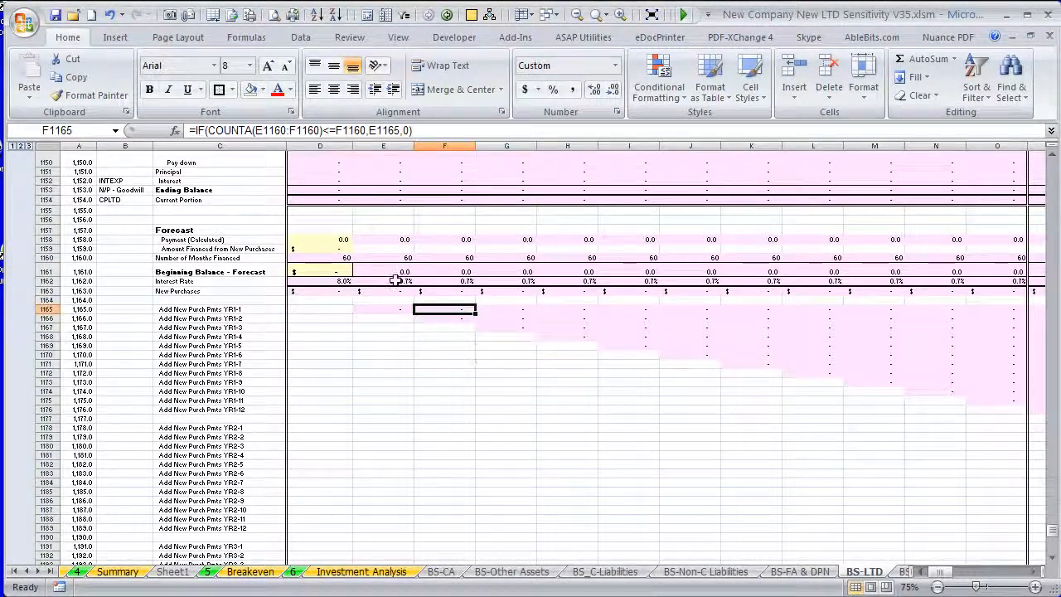
scroll(396, 280, up, 2)
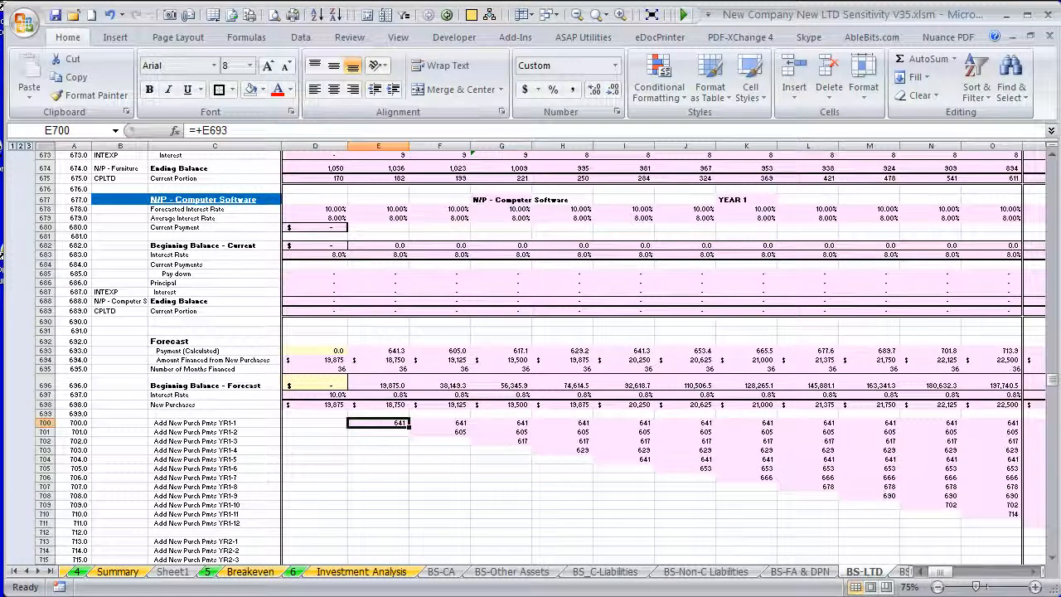
Step: In the N/P - Computer Software forecast, follow the Add New Purch Pmts YR1-1 payments across row 700 from E700 to where they stop
key(Right)
key(Right)
key(Right)
key(Right)
key(Right)
key(Right)
key(Right)
key(Right)
key(Right)
key(Right)
key(Right)
key(Right)
key(Right)
key(Right)
key(Right)
key(Right)
key(Right)
key(Right)
key(Right)
key(Right)
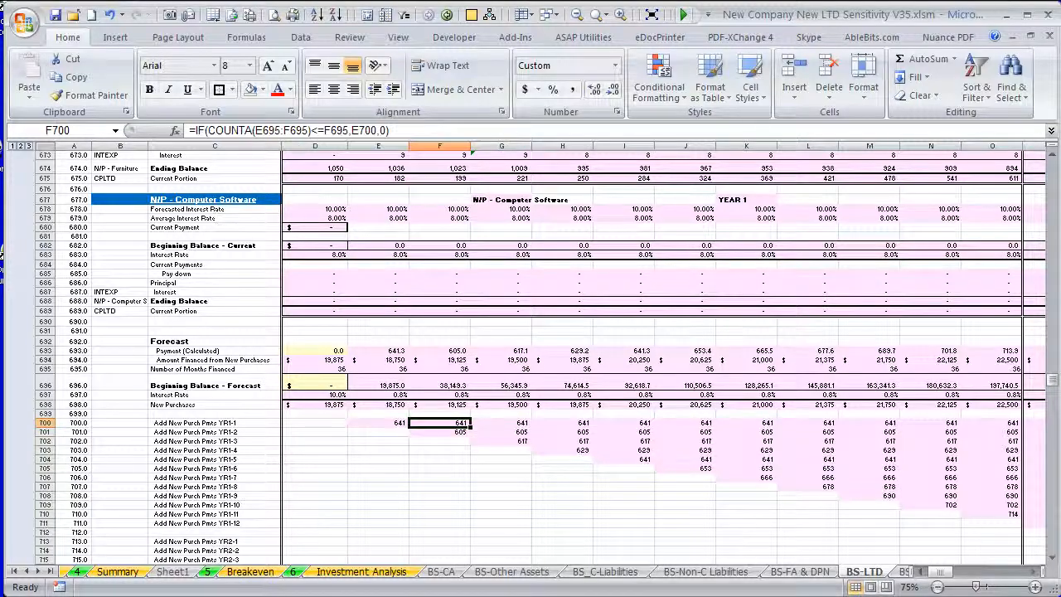
key(Right)
key(Right)
key(Right)
key(Right)
key(Right)
key(Right)
key(Right)
key(Right)
key(Right)
key(Right)
key(Right)
key(Right)
key(Right)
key(Right)
key(Right)
key(Right)
key(Right)
key(Right)
key(Right)
key(Right)
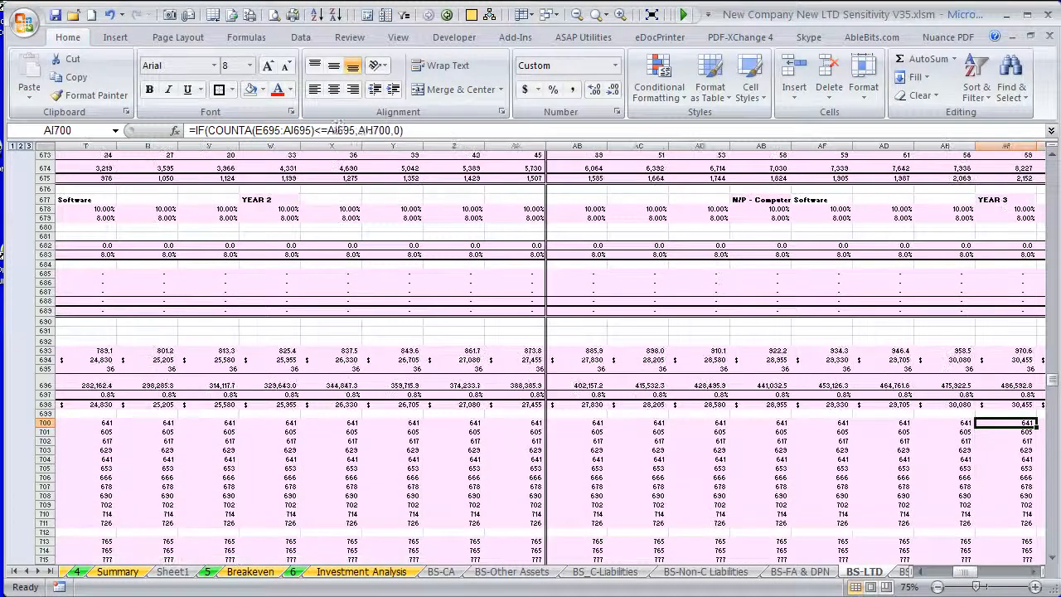
key(Left)
key(Left)
key(Left)
key(Left)
key(Left)
key(Left)
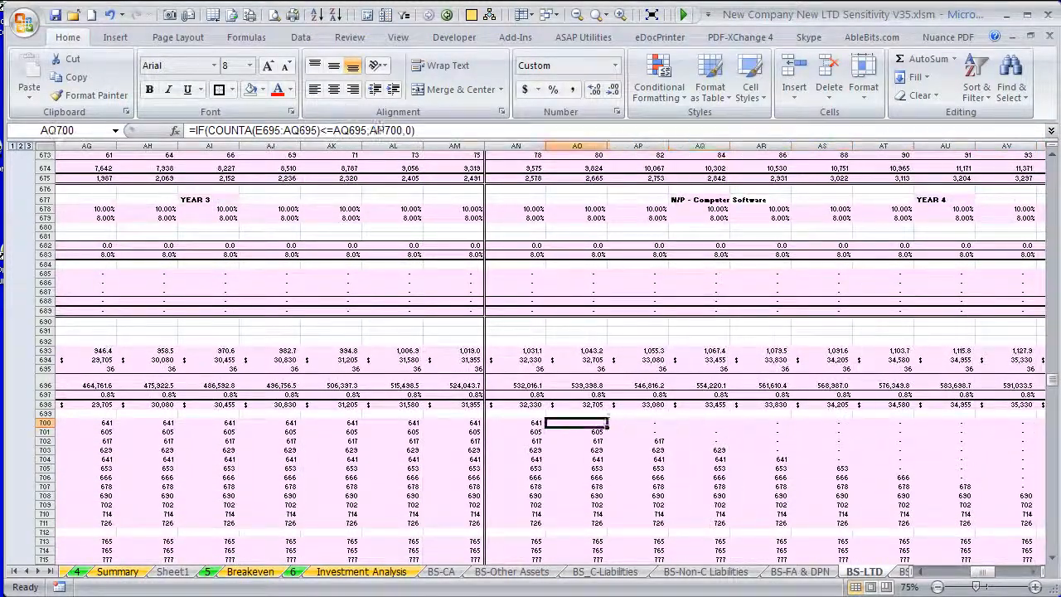
Step: Trace the last payment cells of the following Add New Purch Pmts rows diagonally through AQ703 and AS705, and return to D704
key(Down)
key(Right)
key(Down)
key(Right)
key(Down)
key(Right)
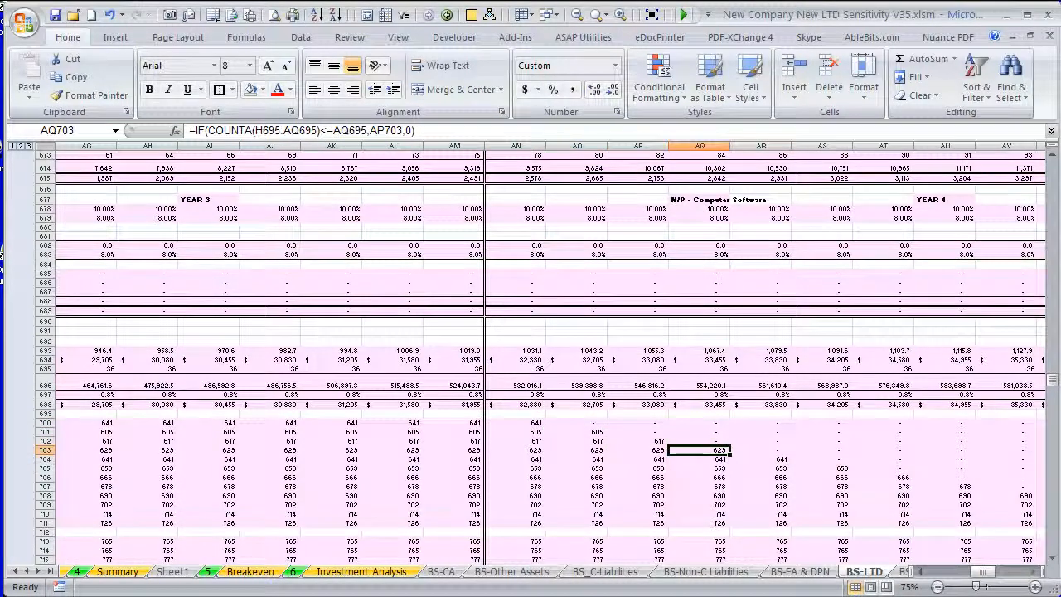
key(Down)
key(Right)
key(Down)
key(Right)
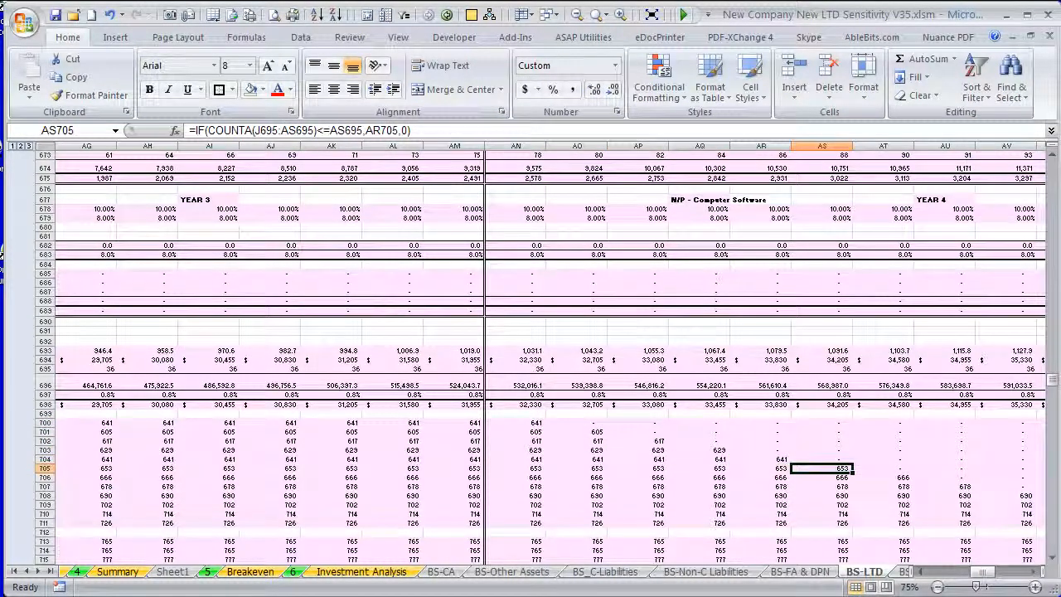
key(Up)
key(Home)
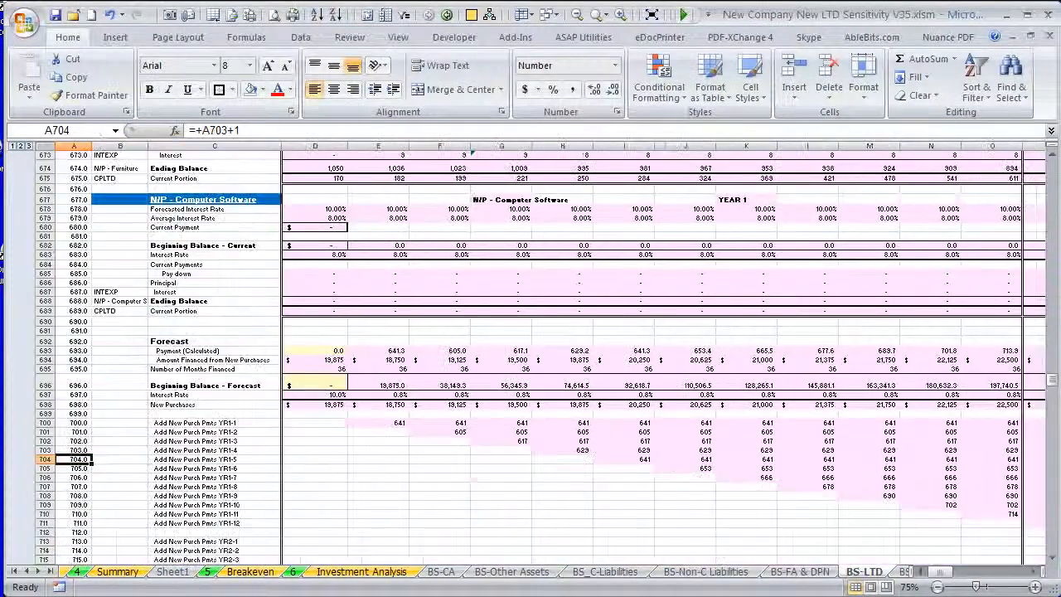
key(Right)
key(Right)
key(Right)
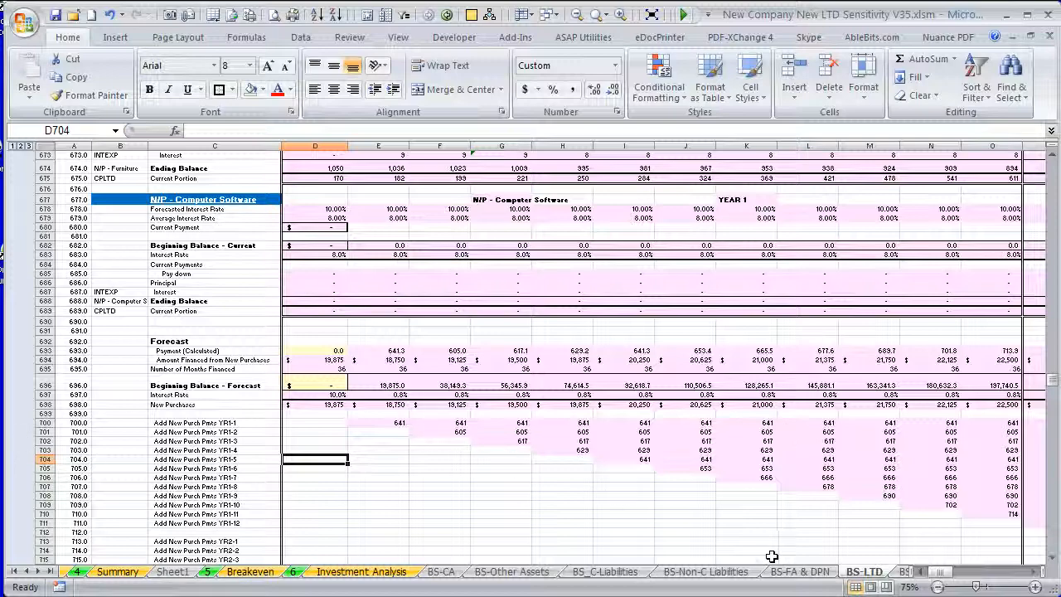
Step: Switch to the BS-FA & DPN sheet and review it from the top through the fixed asset additions to the Land and Building schedules
click(800, 571)
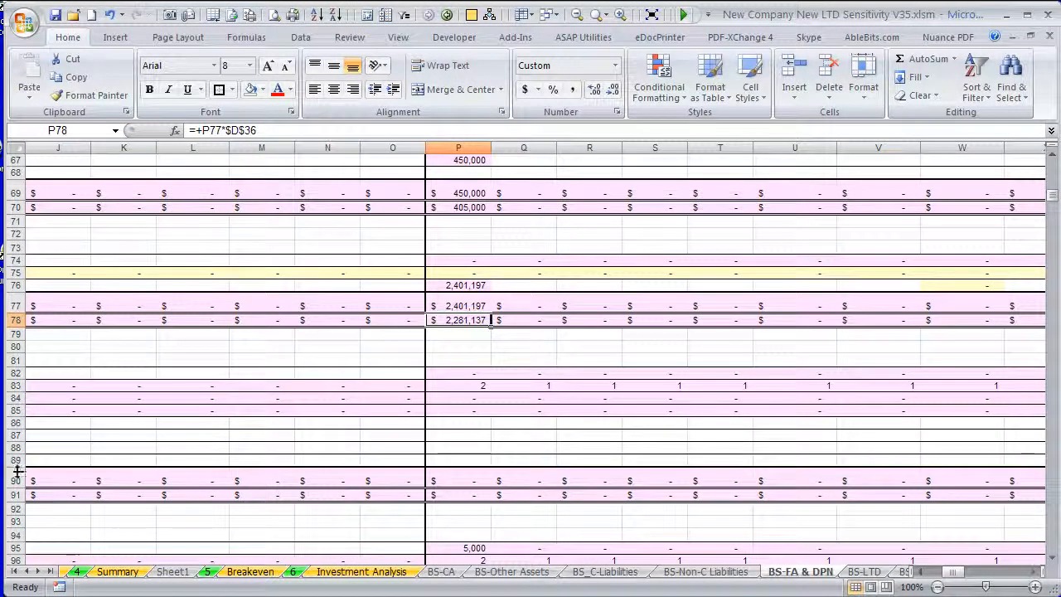
key(ctrl+Home)
key(Page_Down)
key(Page_Down)
key(Page_Down)
key(Page_Down)
key(Page_Down)
key(Page_Down)
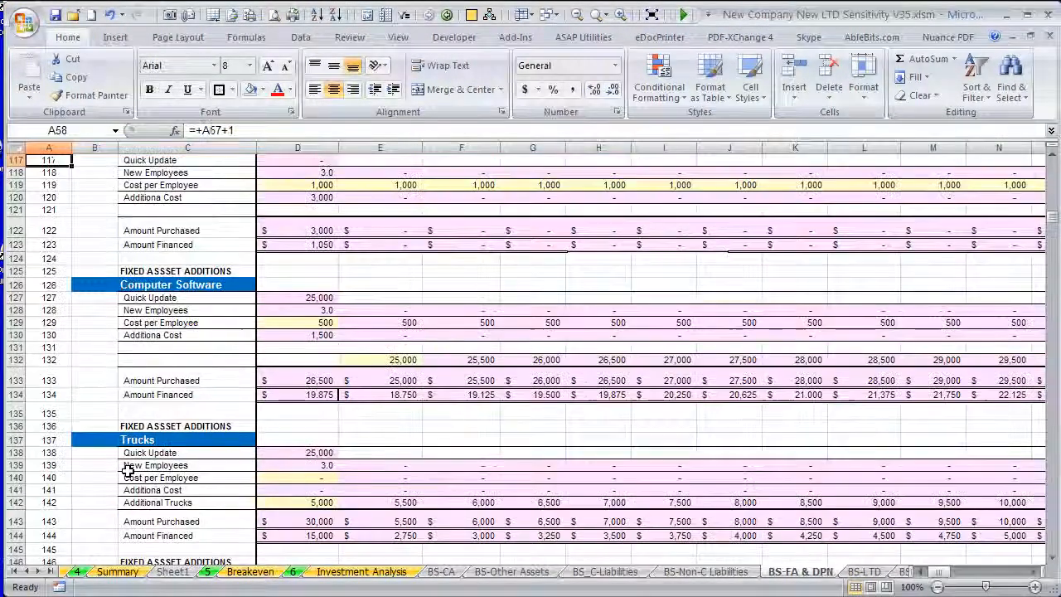
key(Page_Down)
key(Page_Down)
key(Page_Down)
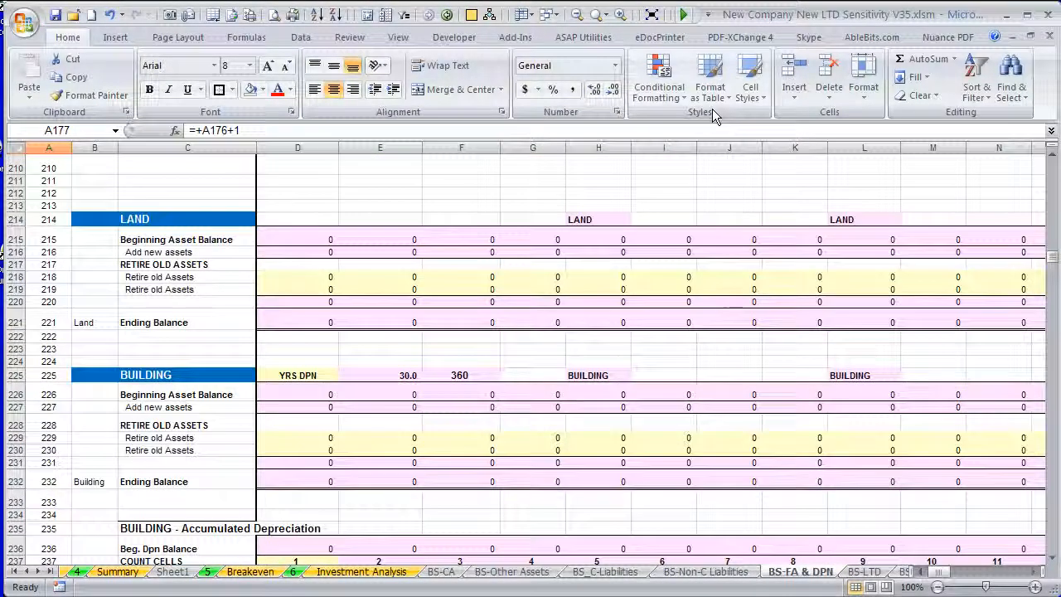
Step: In Building - Accumulated Depreciation, examine the Add New Depreciation YR1-1 formulas from D239 across the row
key(Page_Up)
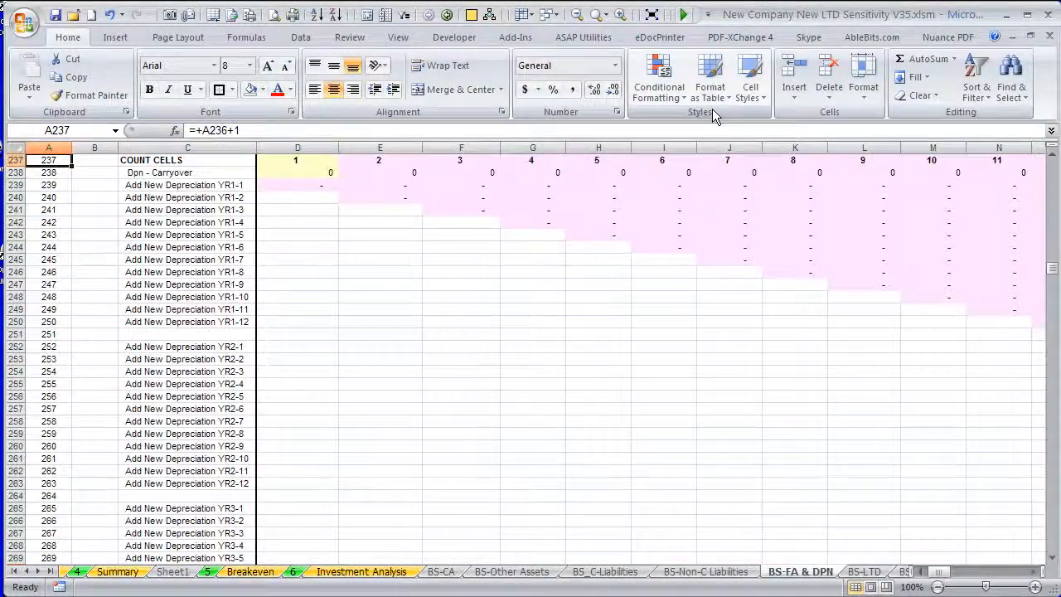
key(Up)
key(Right)
key(Right)
key(Right)
key(Down)
key(Down)
key(Down)
key(Down)
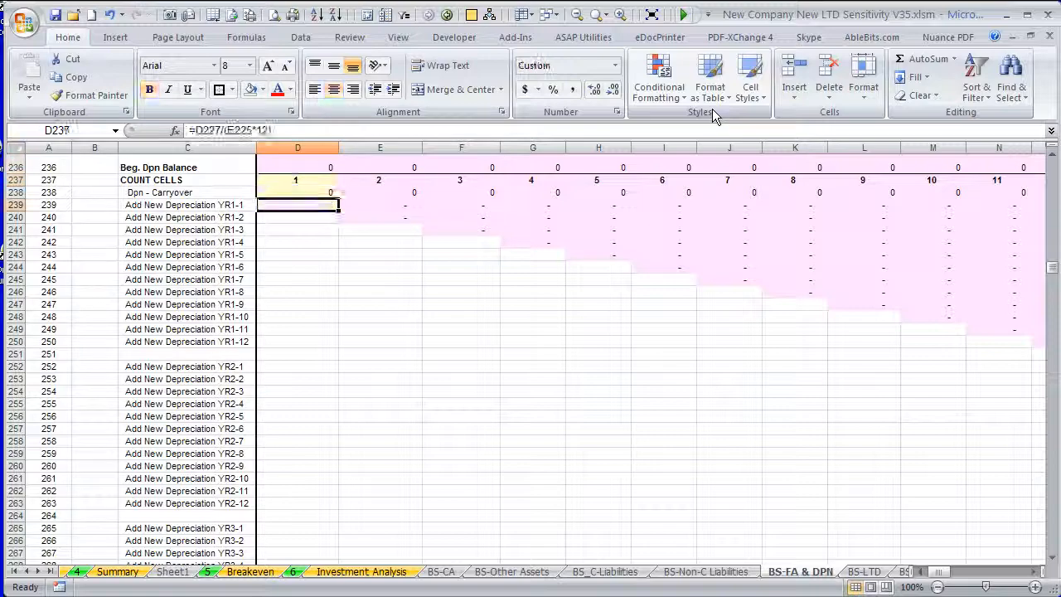
key(Right)
key(Right)
key(Right)
key(Right)
key(Right)
key(Right)
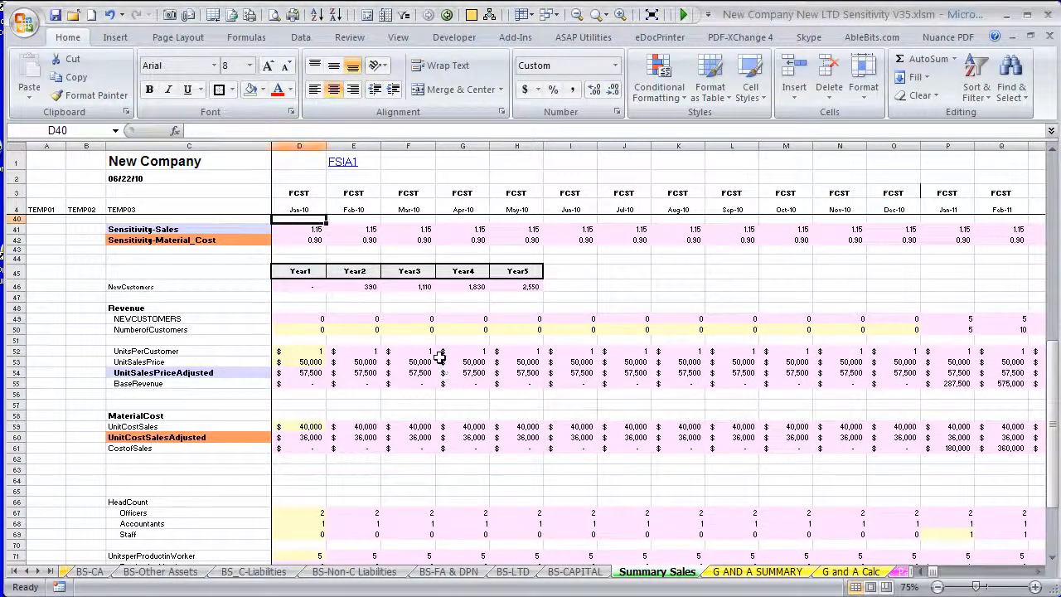
Step: On the Summary Sales sheet, review the sensitivity and revenue rows and inspect the Sensitivity-Sales formula in D41
scroll(442, 363, down, 6)
scroll(439, 357, up, 6)
scroll(439, 356, up, 5)
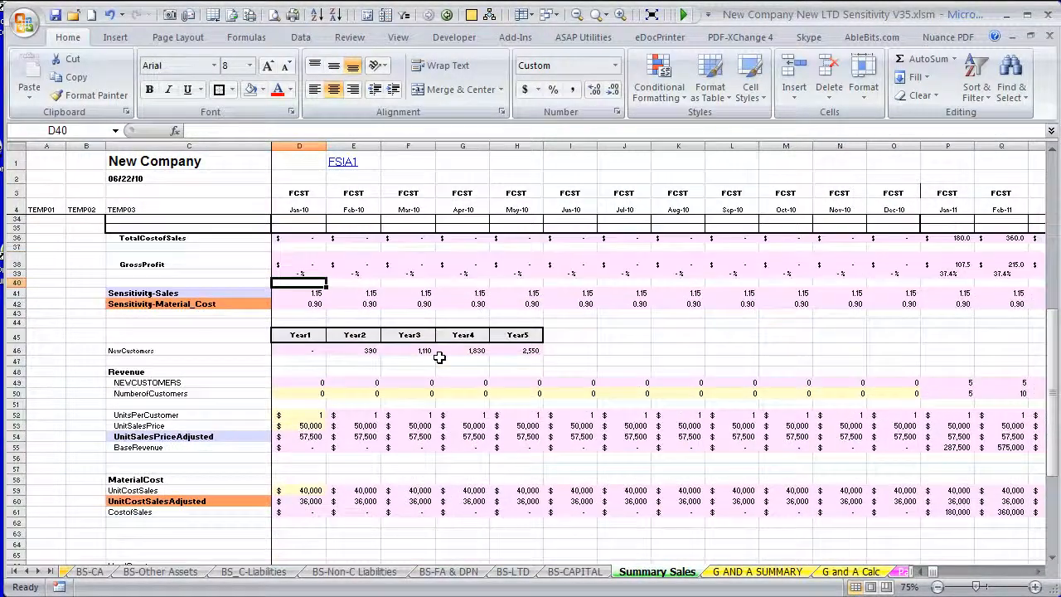
scroll(439, 357, down, 5)
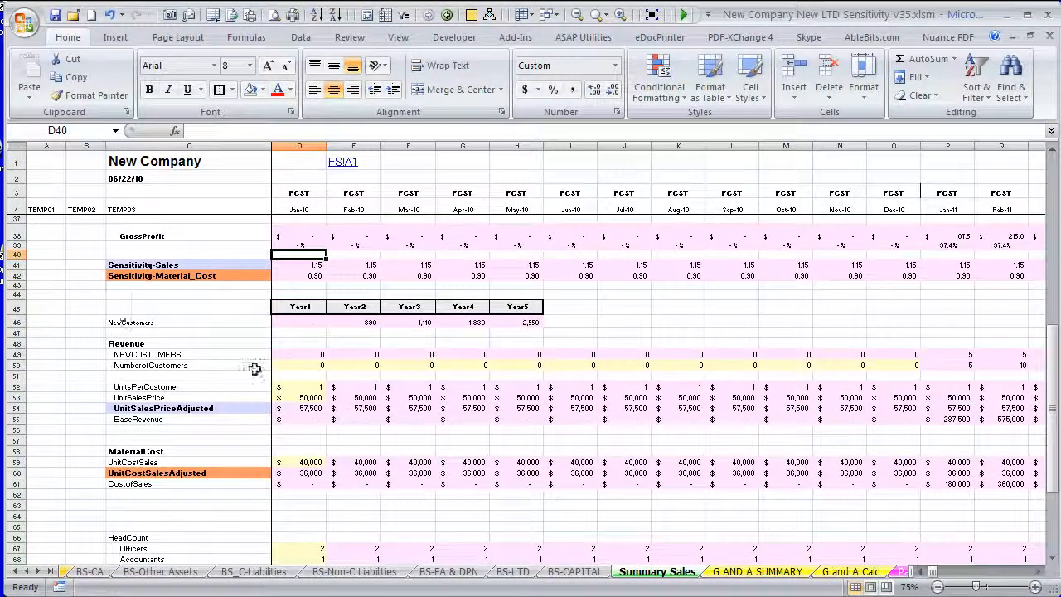
click(324, 264)
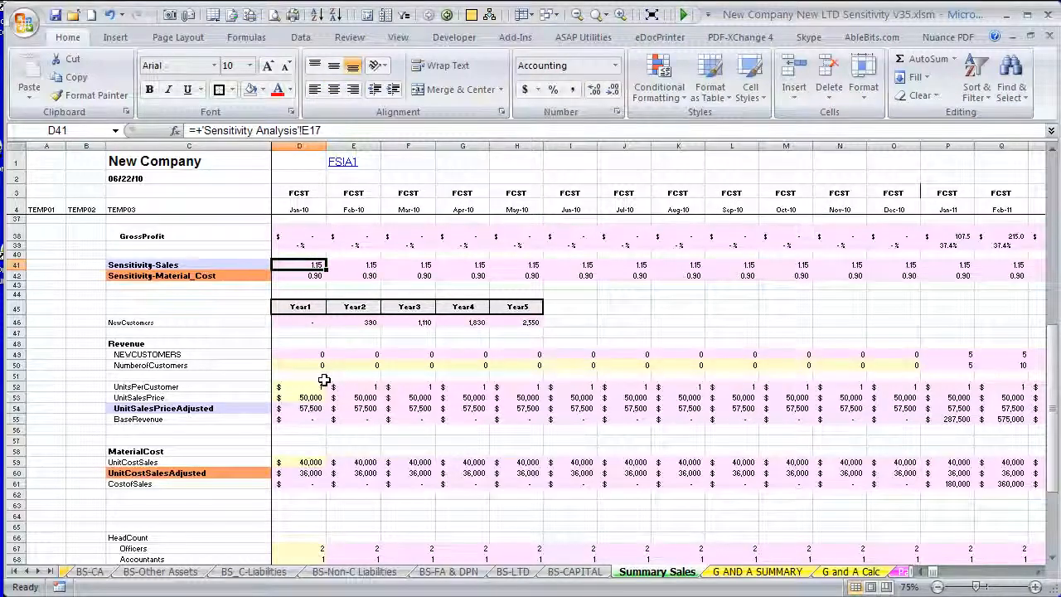
Step: Review the Summary Sales revenue, material cost and headcount sections down to the PlantManager row
scroll(346, 366, down, 7)
scroll(338, 362, up, 6)
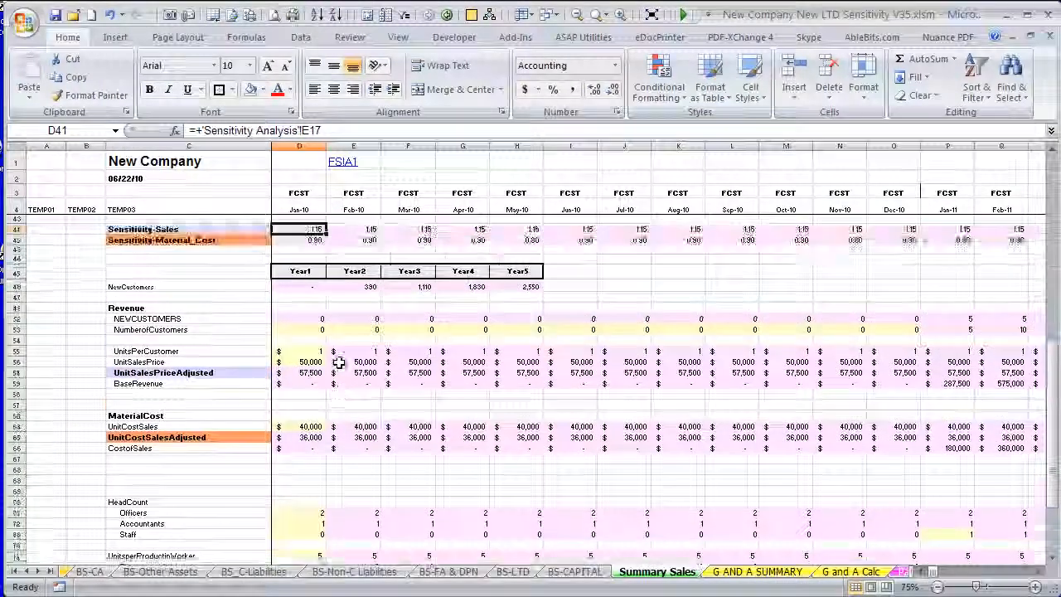
scroll(339, 362, down, 8)
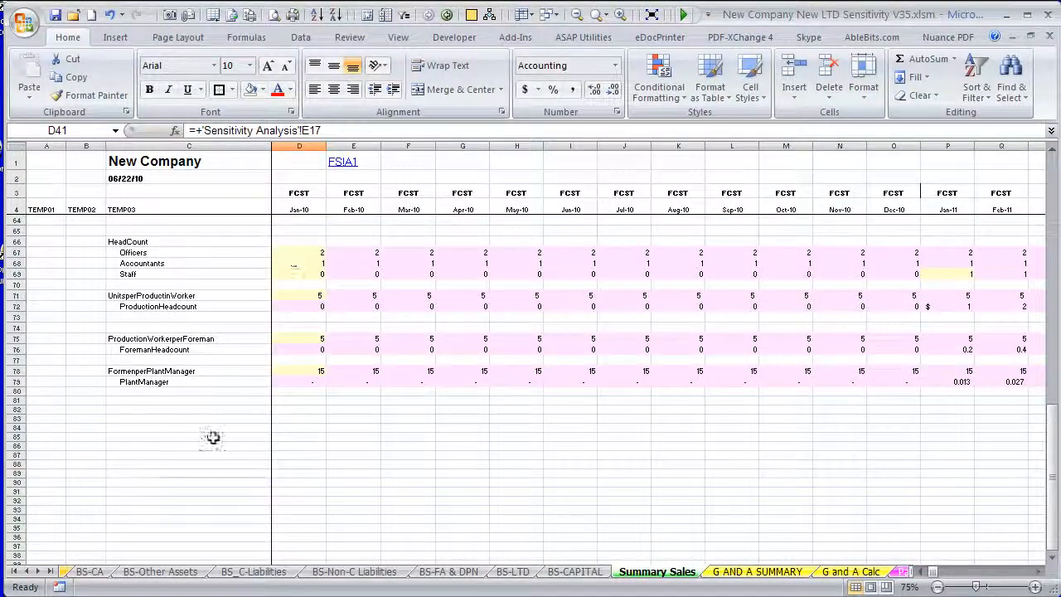
scroll(213, 438, down, 5)
scroll(224, 442, up, 11)
scroll(227, 445, up, 6)
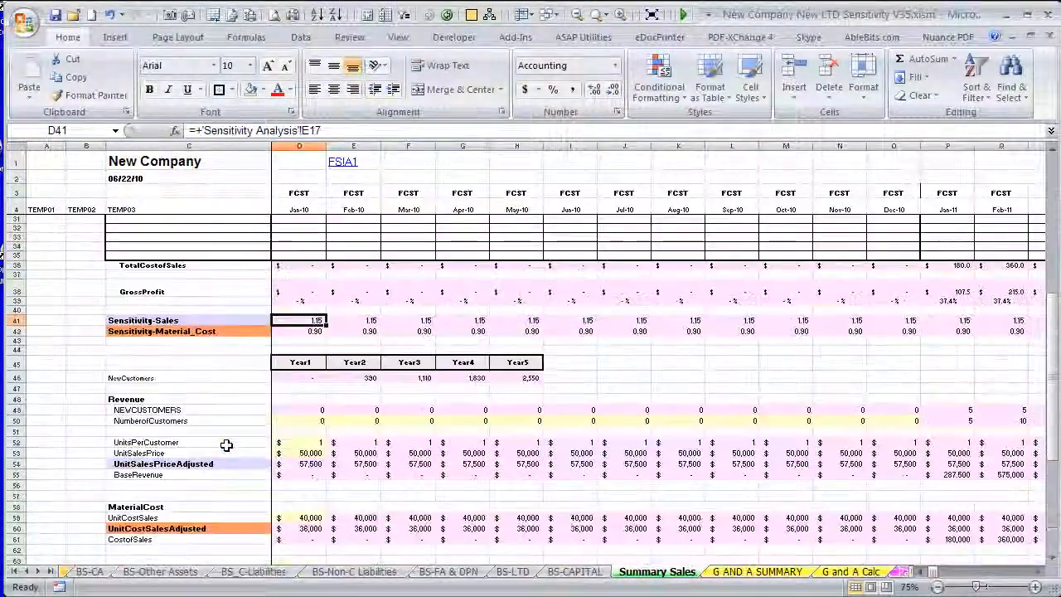
scroll(227, 445, down, 12)
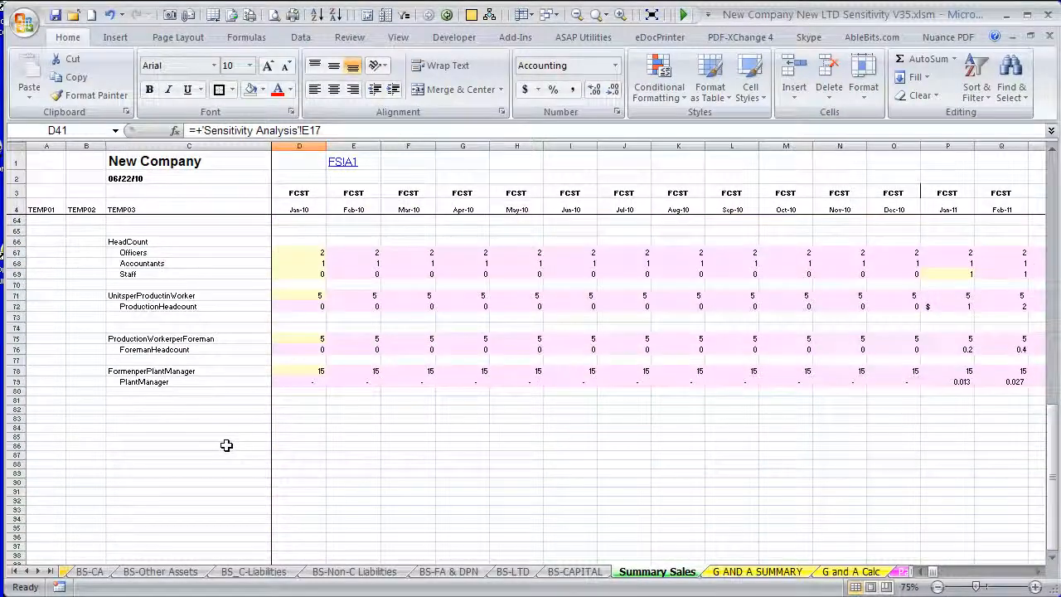
Step: On the G and A Calc sheet, examine the employees, customers and GP driver labels in AB5:AB7 and the Contributions base code in R38
click(839, 573)
click(812, 299)
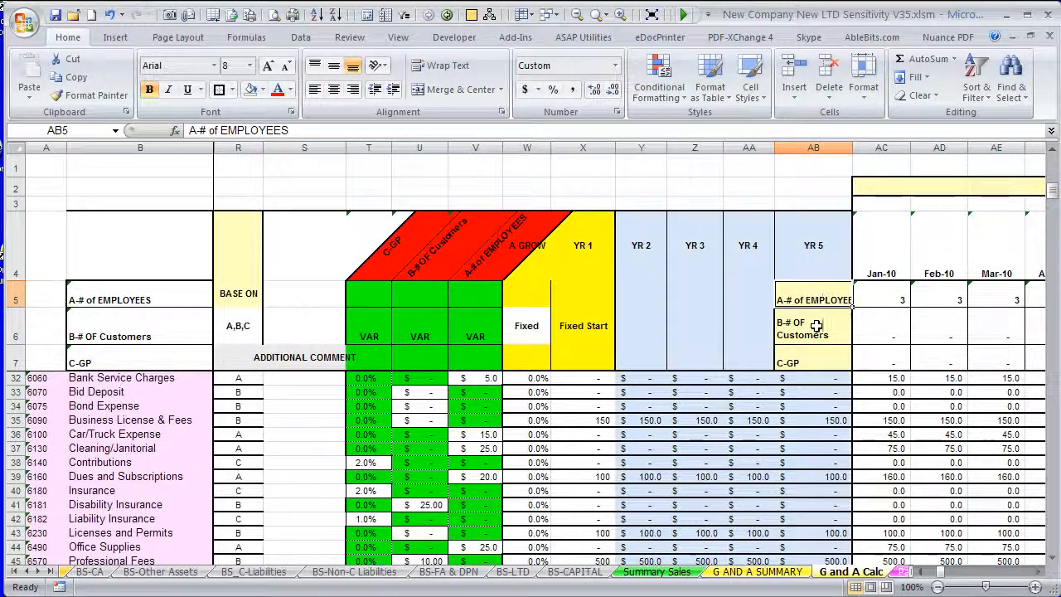
click(816, 326)
click(812, 360)
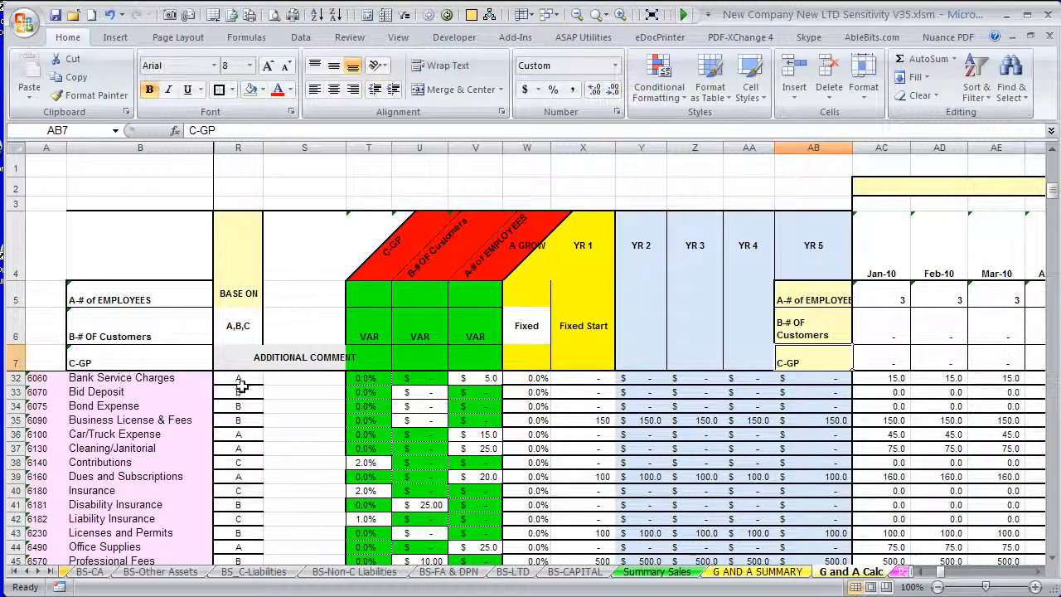
click(239, 461)
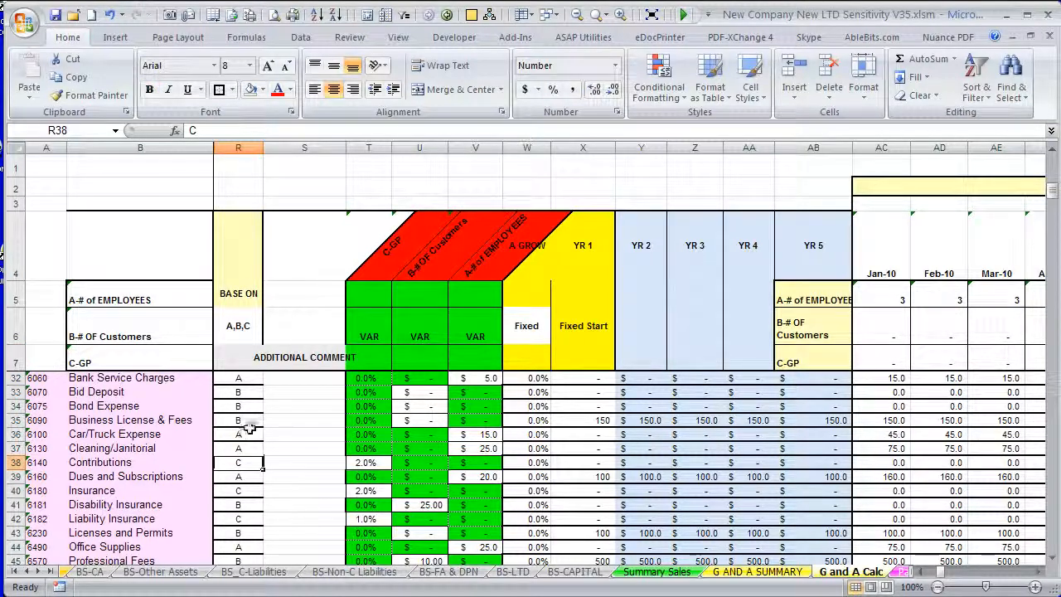
click(829, 325)
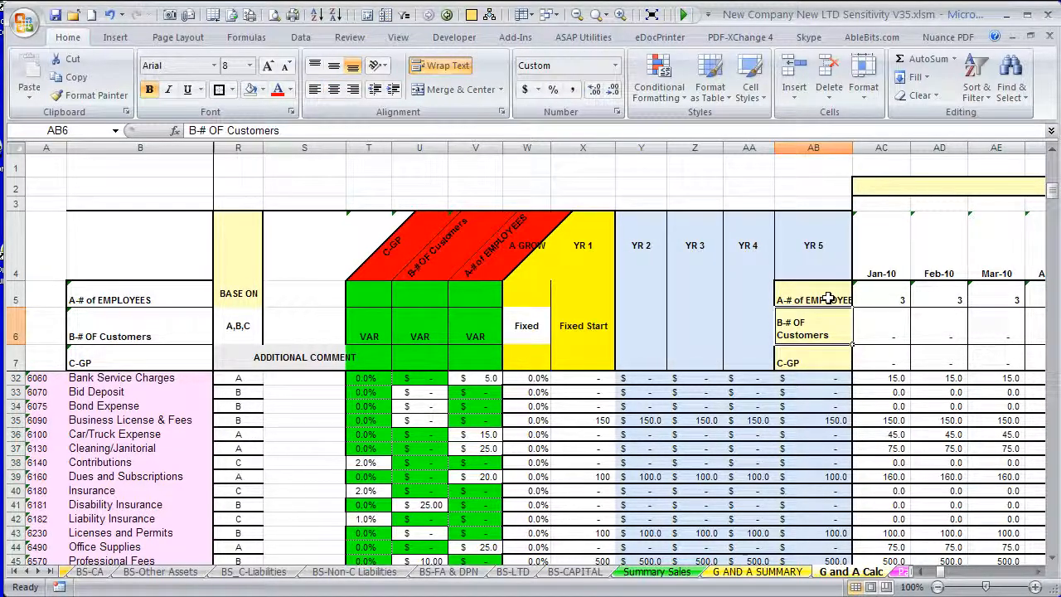
click(827, 353)
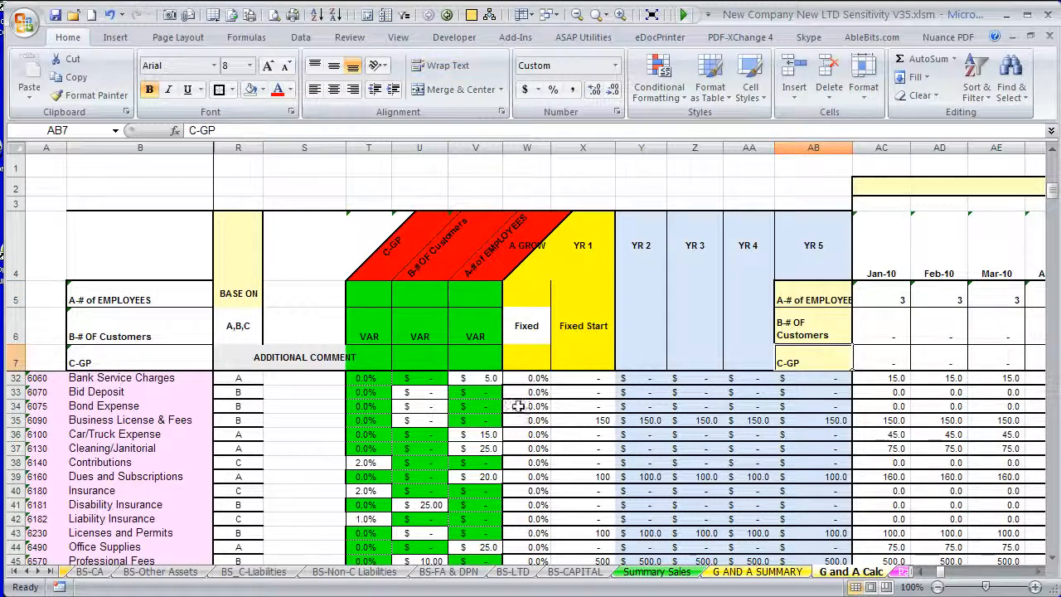
Step: On the G AND A SUMMARY sheet, inspect the Advertising category code in B39 and the A/P Expenses SUMIF formula in E12, and review the overhead rows
click(783, 572)
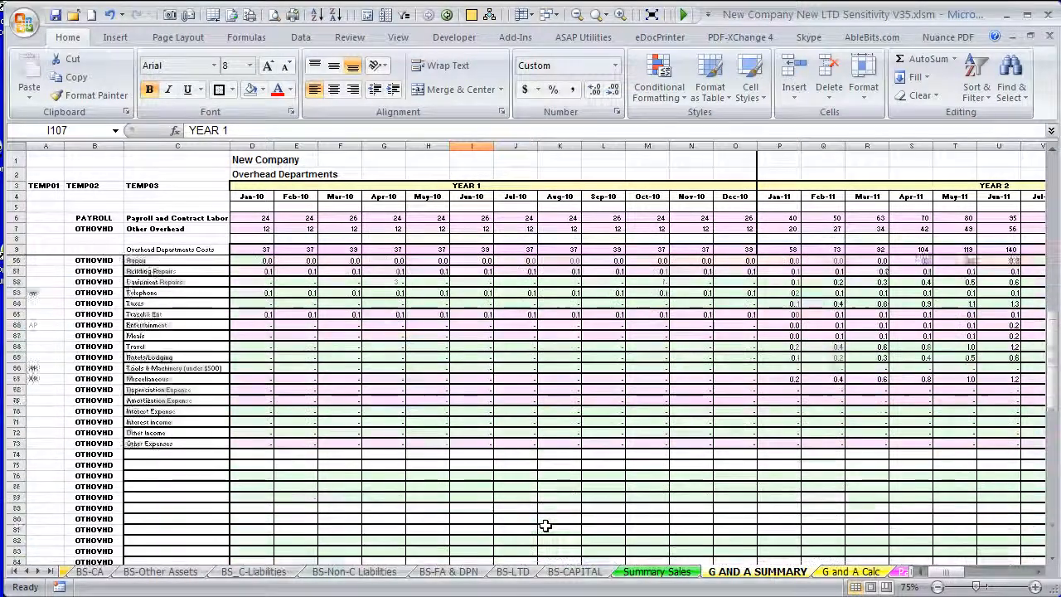
click(79, 271)
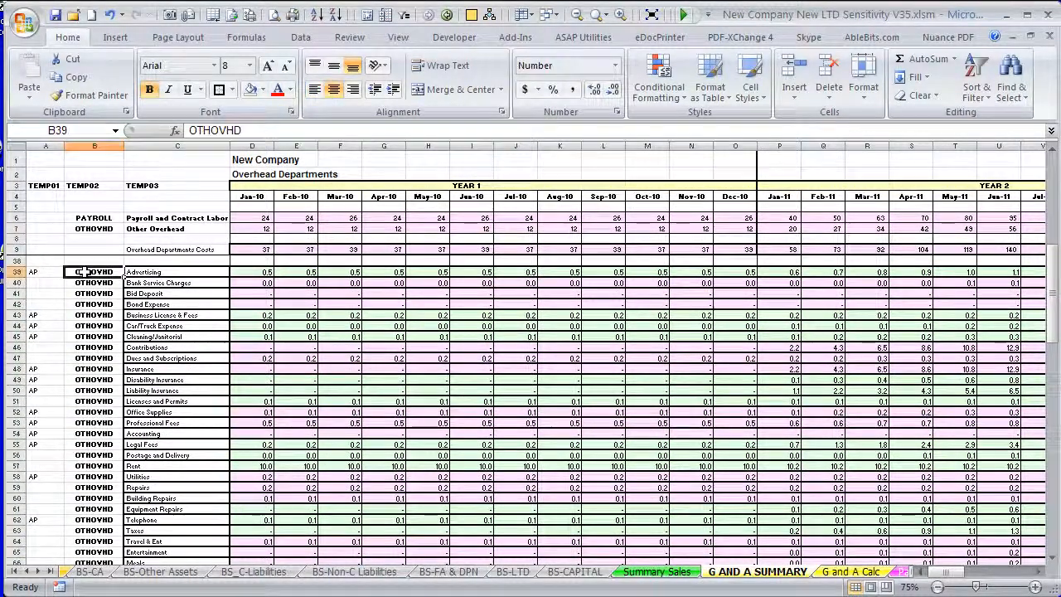
key(ctrl+Home)
click(295, 283)
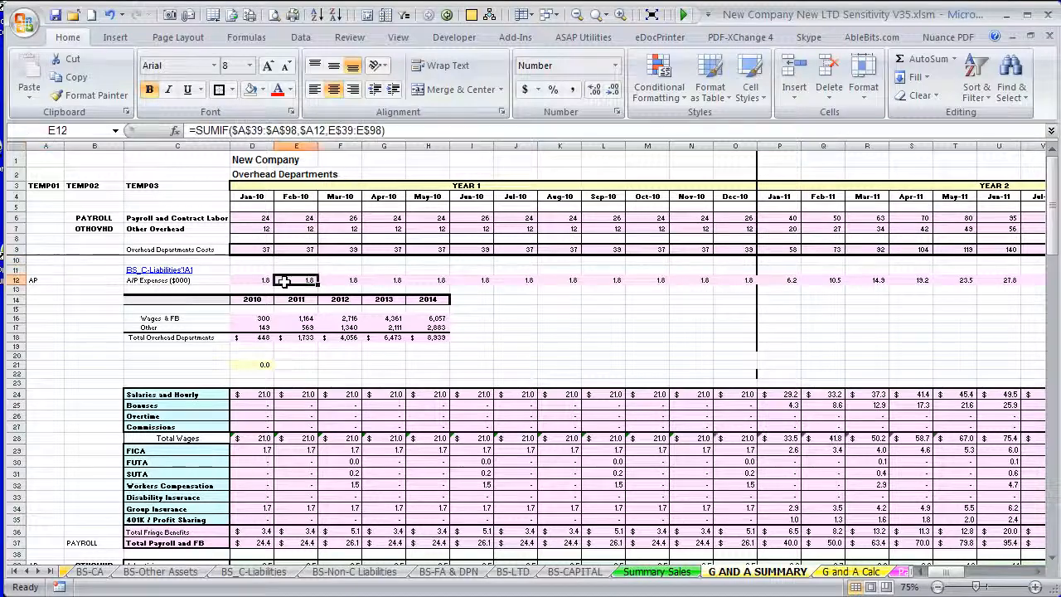
scroll(431, 455, down, 1)
scroll(431, 455, down, 8)
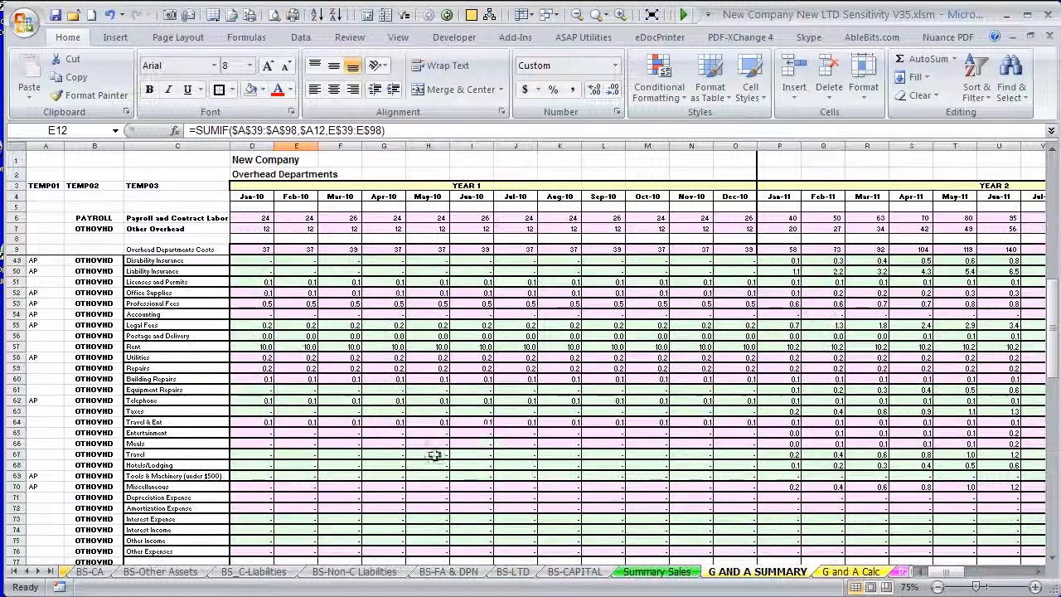
Step: On the Payroll sheet, review the base annual salaries by position and inspect the Officers label link in C83
click(901, 572)
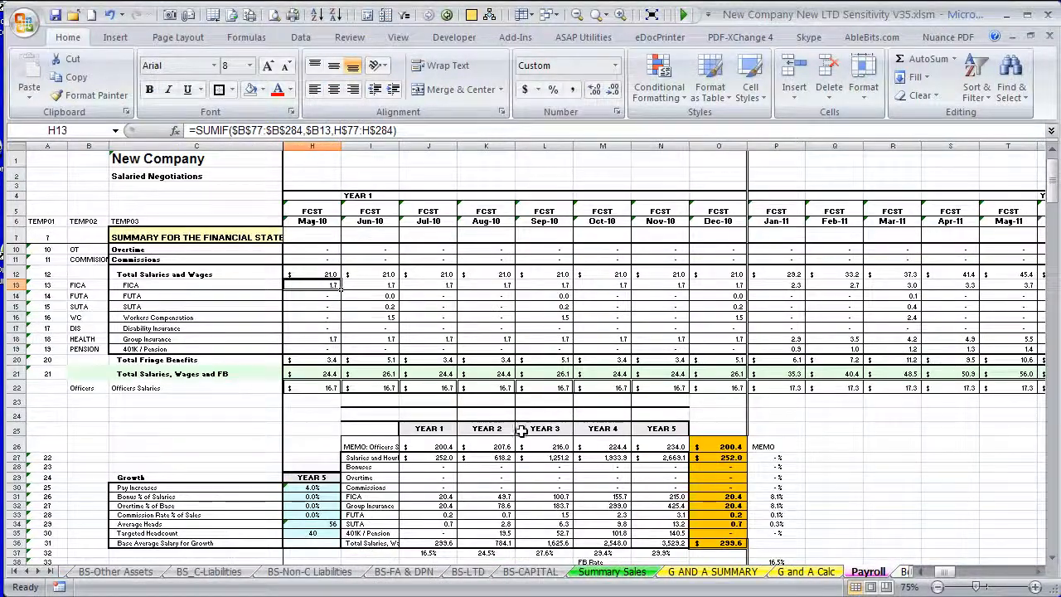
click(488, 429)
scroll(416, 420, down, 9)
scroll(416, 420, down, 14)
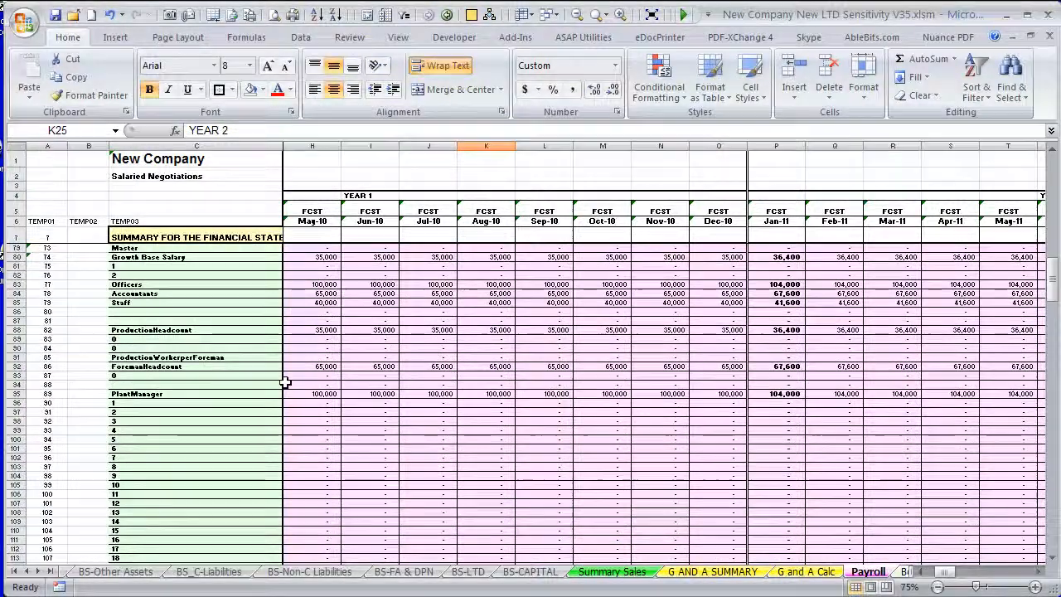
click(284, 382)
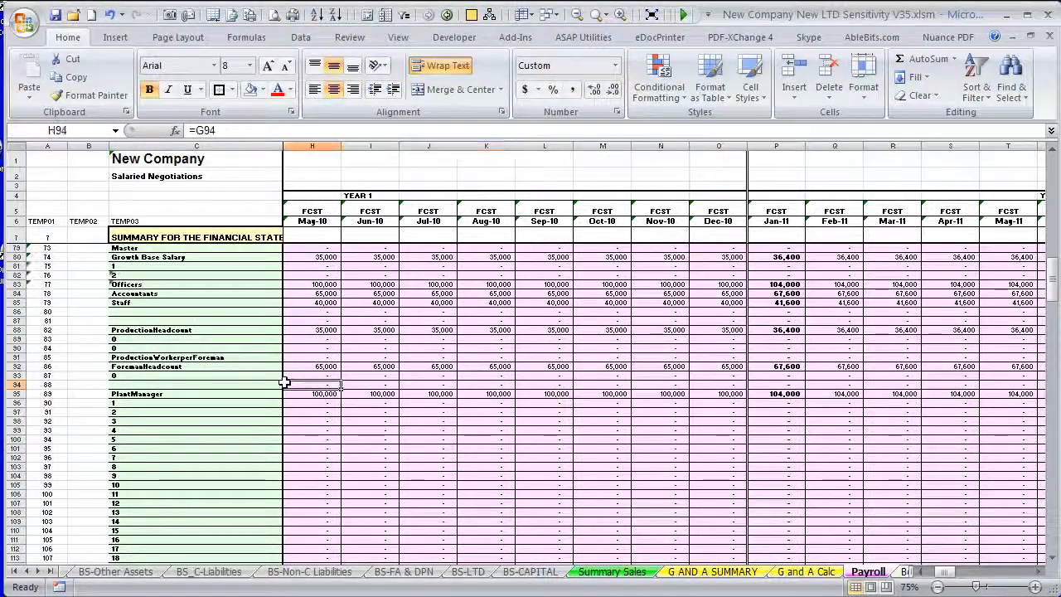
click(143, 285)
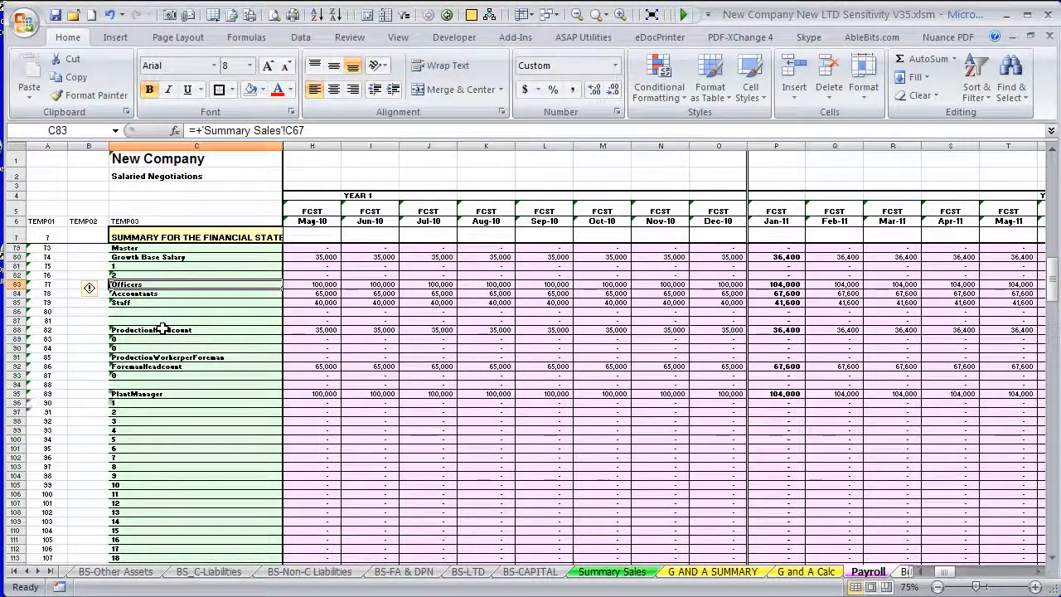
Step: Review the Payroll headcount rows from Officers to PlantManager and inspect the Jan-11 ForemanHeadcount link in P152
scroll(163, 329, down, 18)
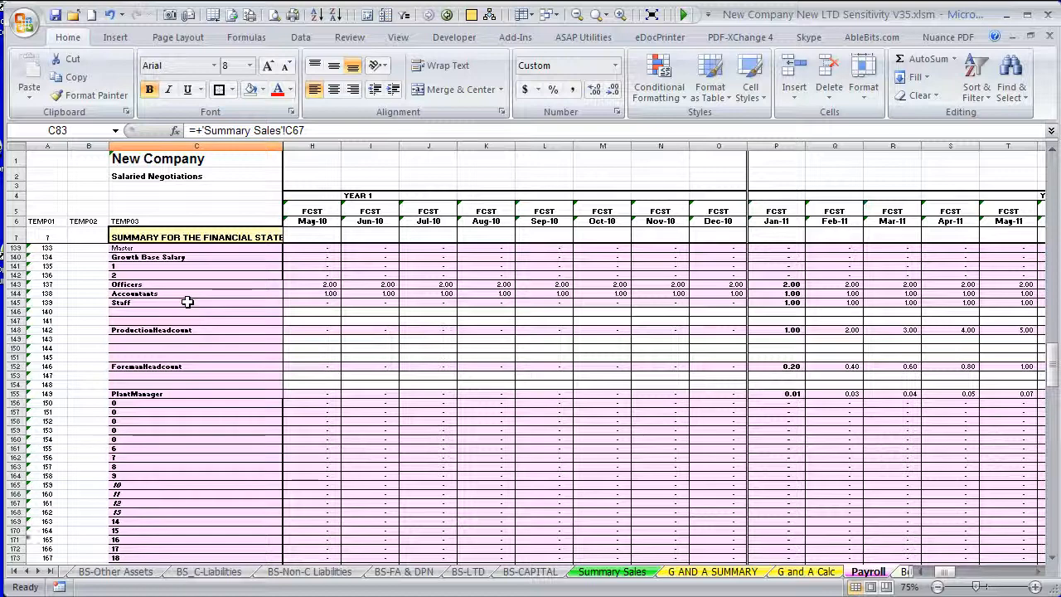
scroll(189, 303, down, 1)
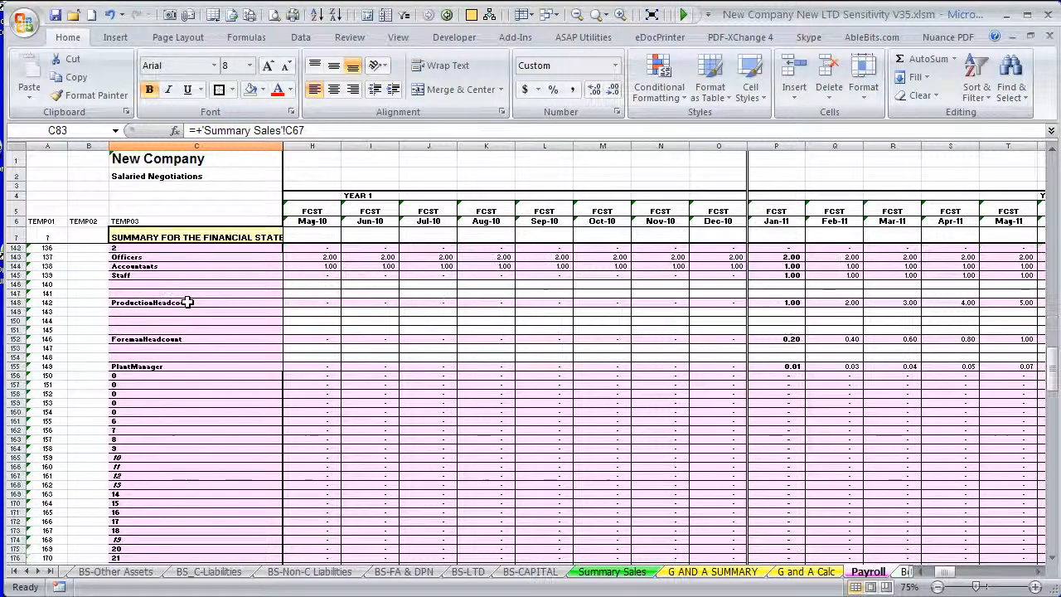
click(794, 340)
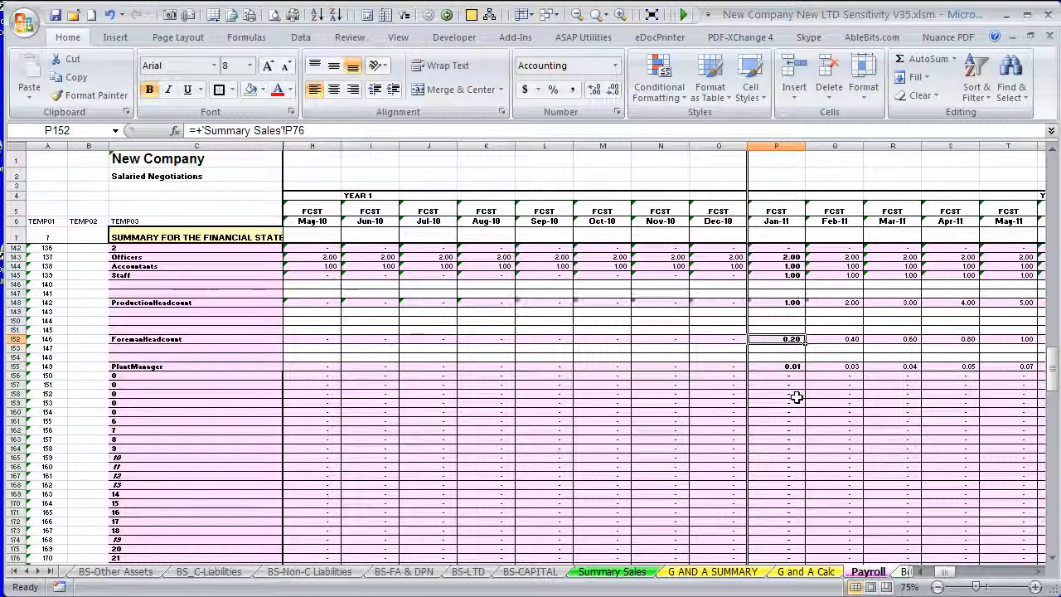
Step: Examine the Payroll sheet's total salaries and wages, Sensitivity row and Fringe Benefits calculations in dollars and thousands
scroll(273, 329, down, 20)
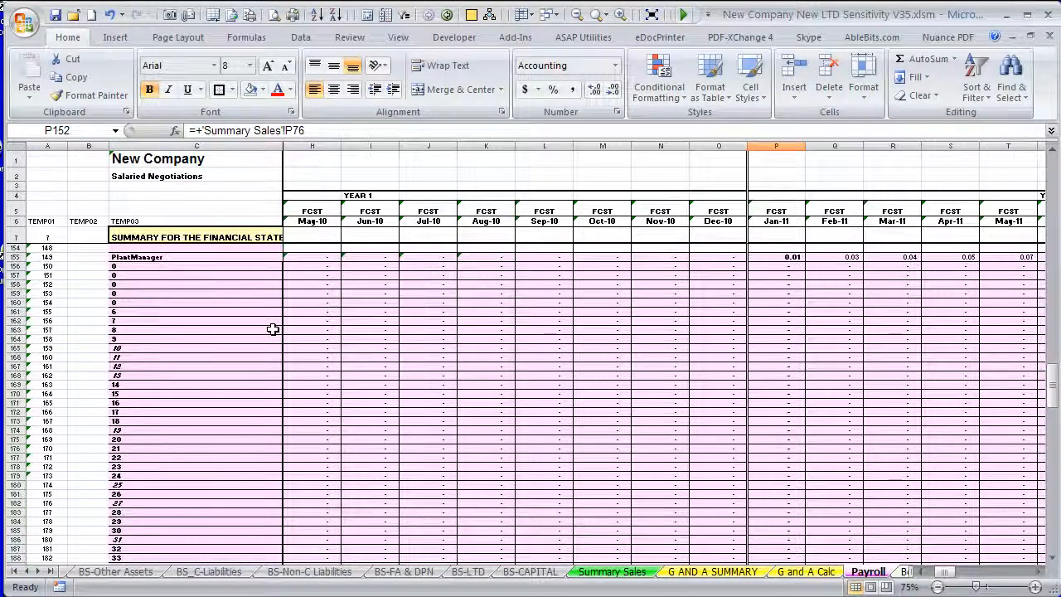
scroll(272, 329, down, 15)
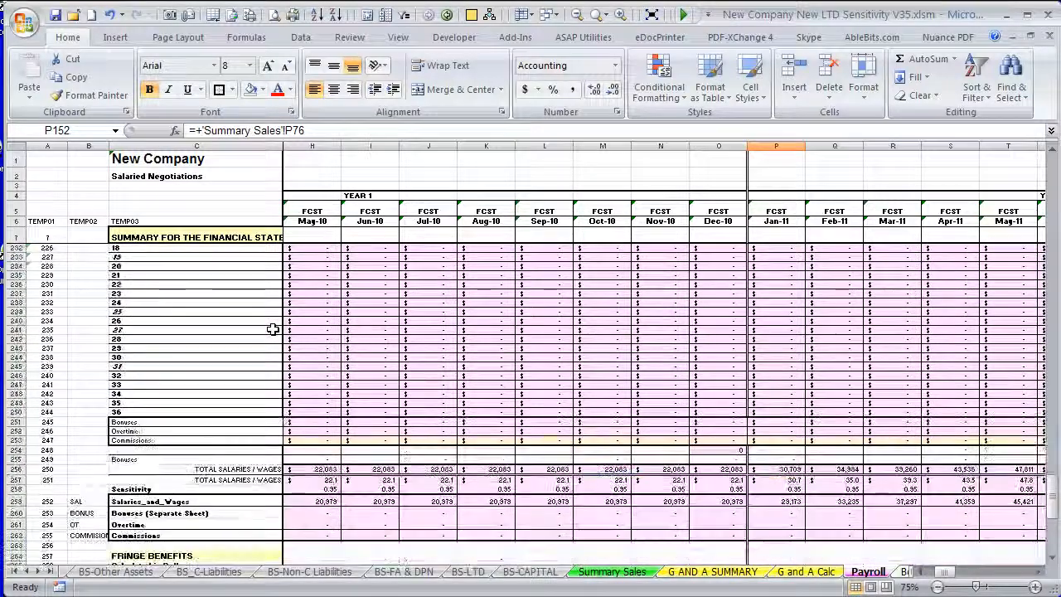
scroll(273, 329, down, 5)
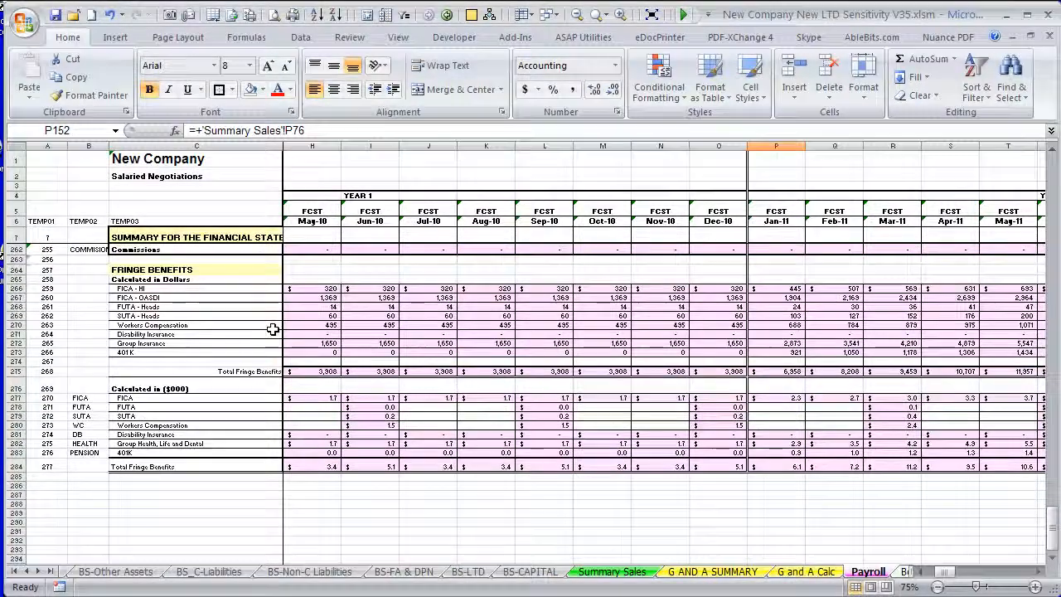
scroll(615, 345, up, 5)
scroll(615, 345, up, 7)
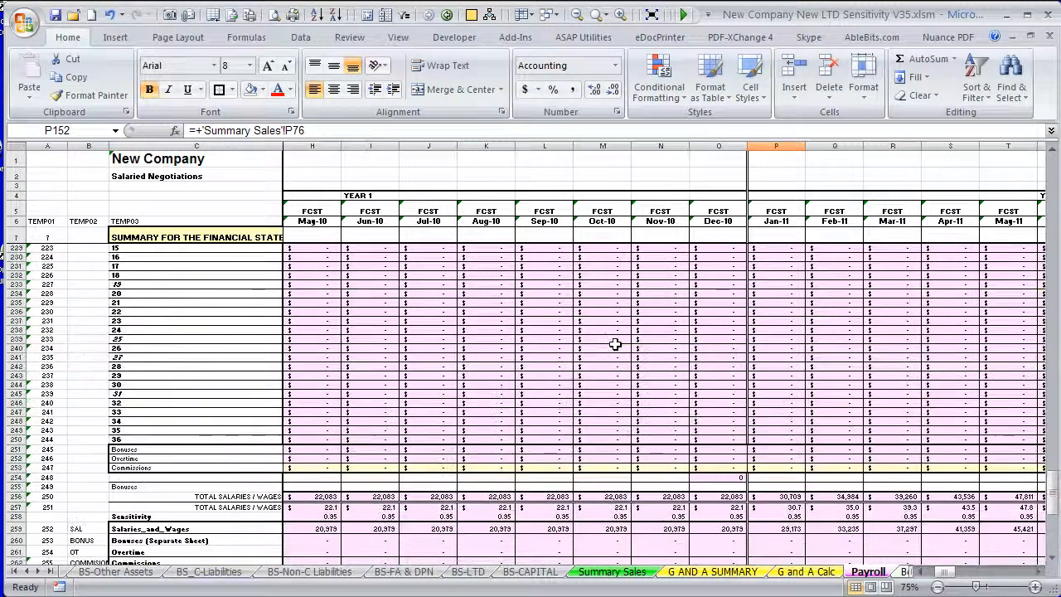
Step: Examine the Payroll tax and insurance rates from SUTA to 401K and the January base salaries under BASE ANNUAL WAGE / SALARIES
key(ctrl+Home)
key(Page_Down)
key(Page_Down)
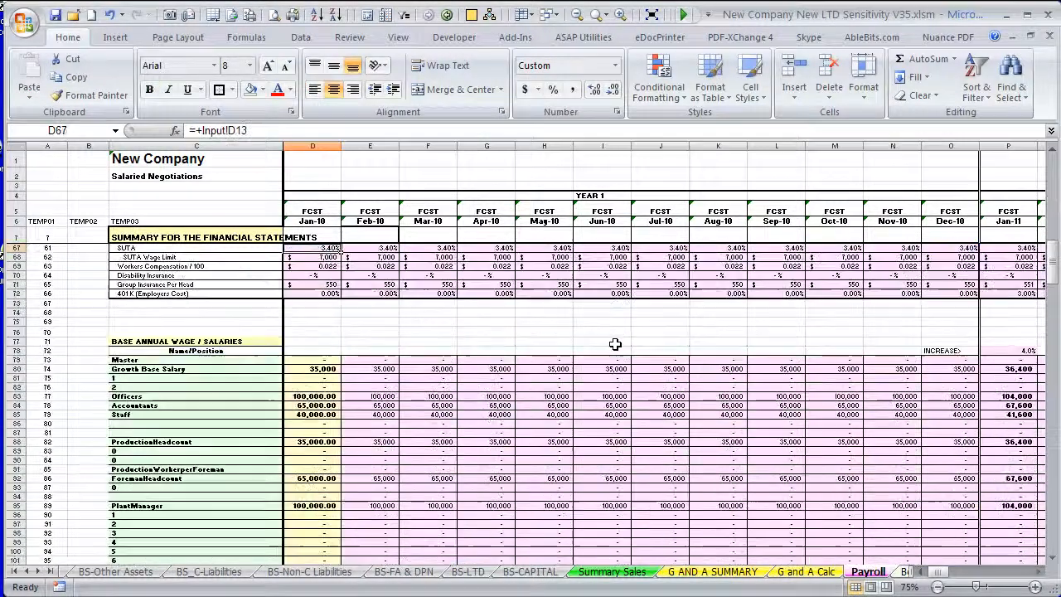
key(Down)
key(Down)
key(Down)
key(Down)
key(Down)
key(Down)
key(Down)
key(Down)
key(Down)
key(Down)
key(Down)
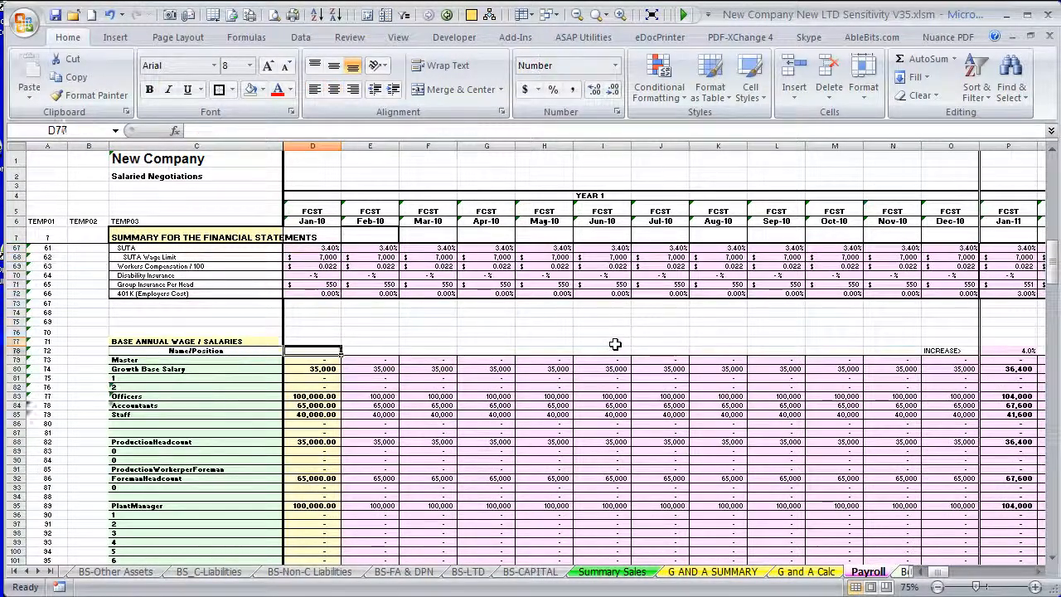
Step: Review the Payroll summary and growth assumptions, and inspect the five-year table's formulas in J29, L29 and M27
key(Page_Up)
key(Page_Up)
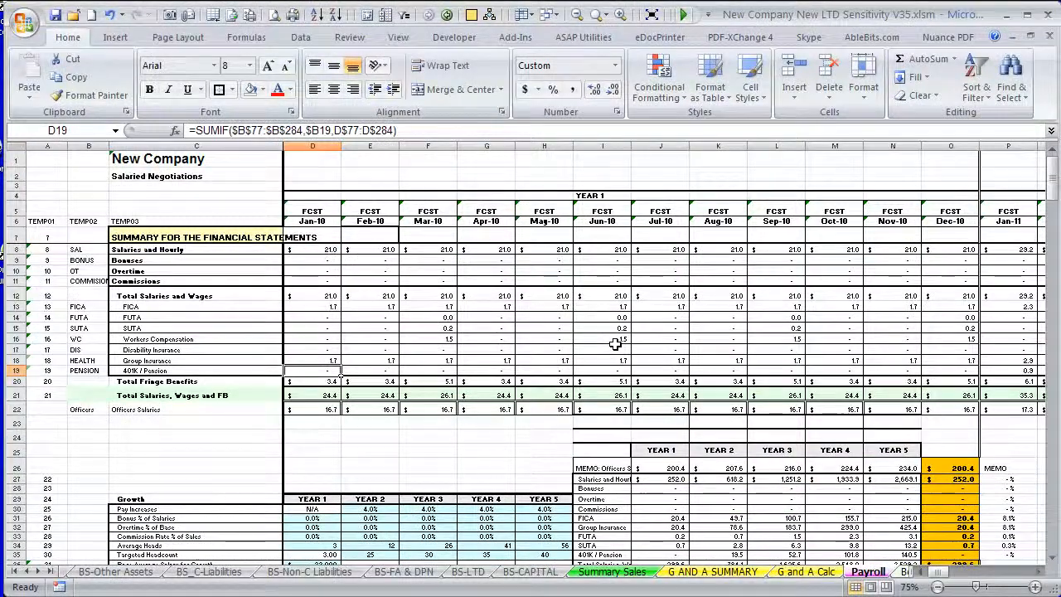
scroll(615, 345, down, 6)
click(667, 282)
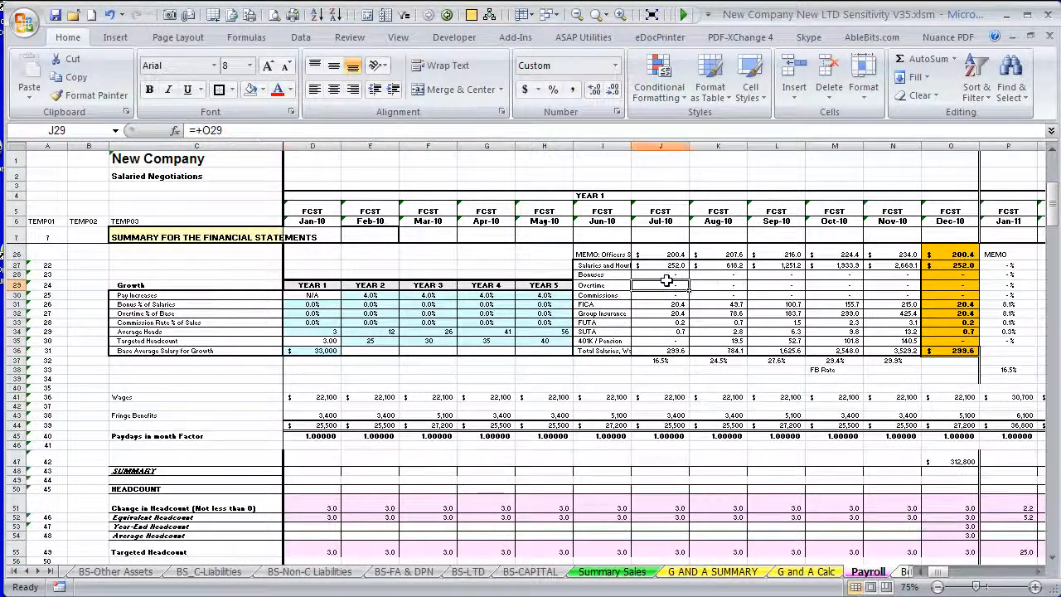
click(794, 284)
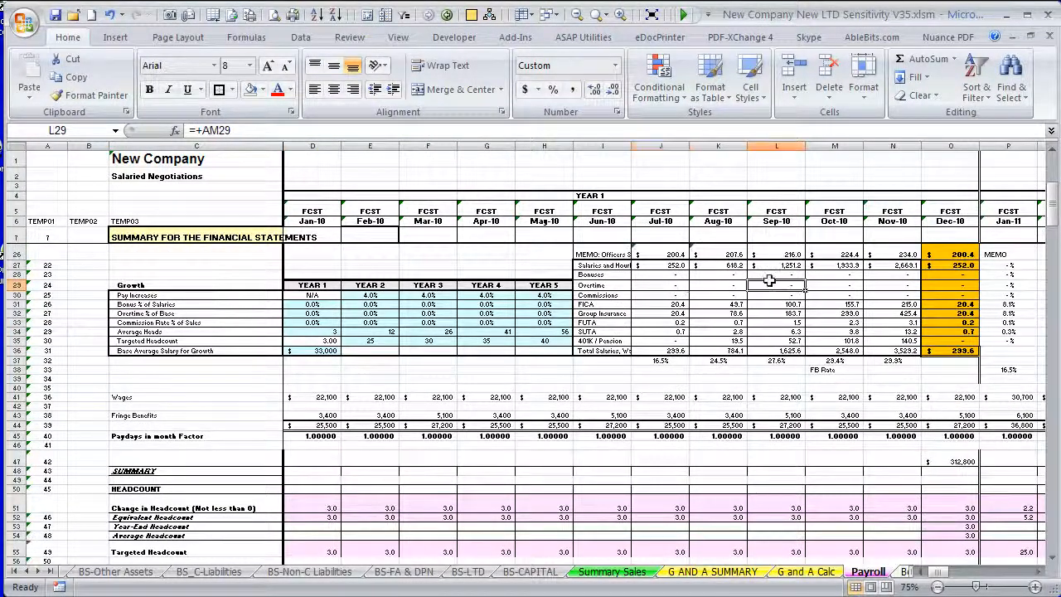
click(847, 266)
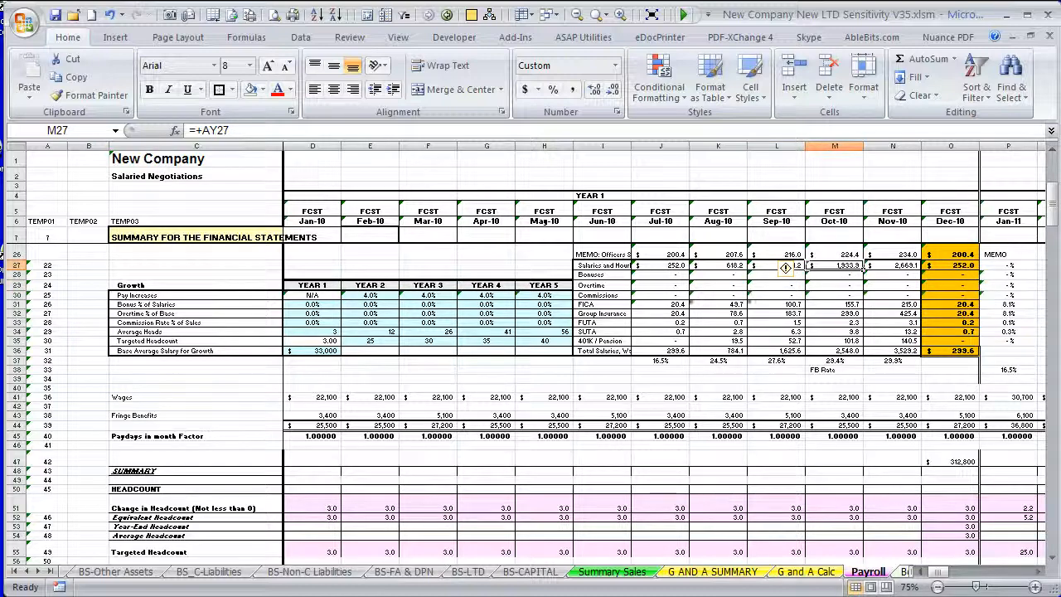
Step: View the Bonuses sheet and continue past Contract to the Chart of Accounts sheet
key(ctrl+Page_Down)
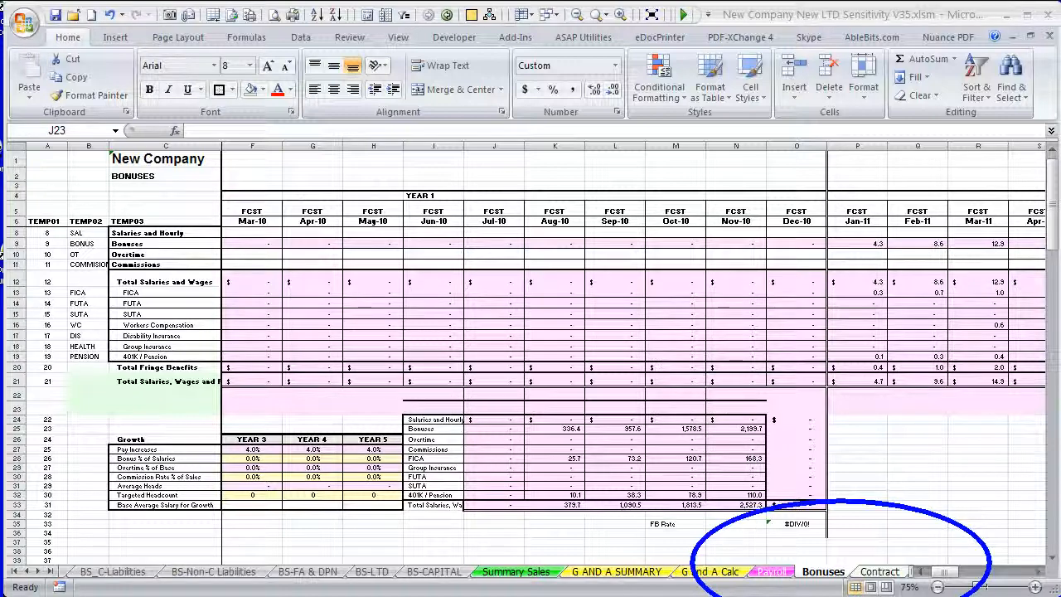
key(ctrl+Page_Down)
key(ctrl+Page_Down)
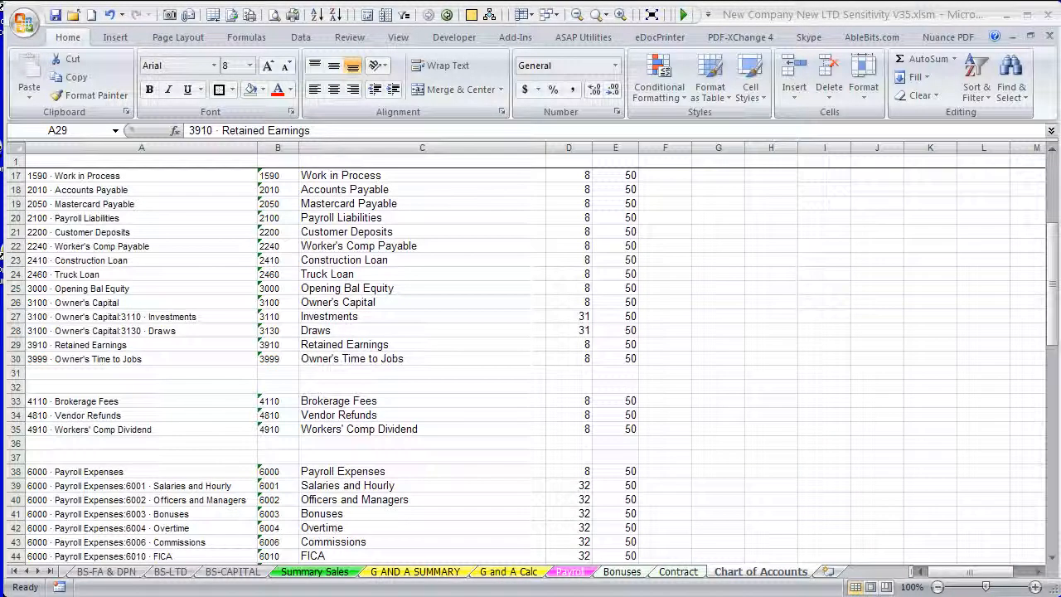